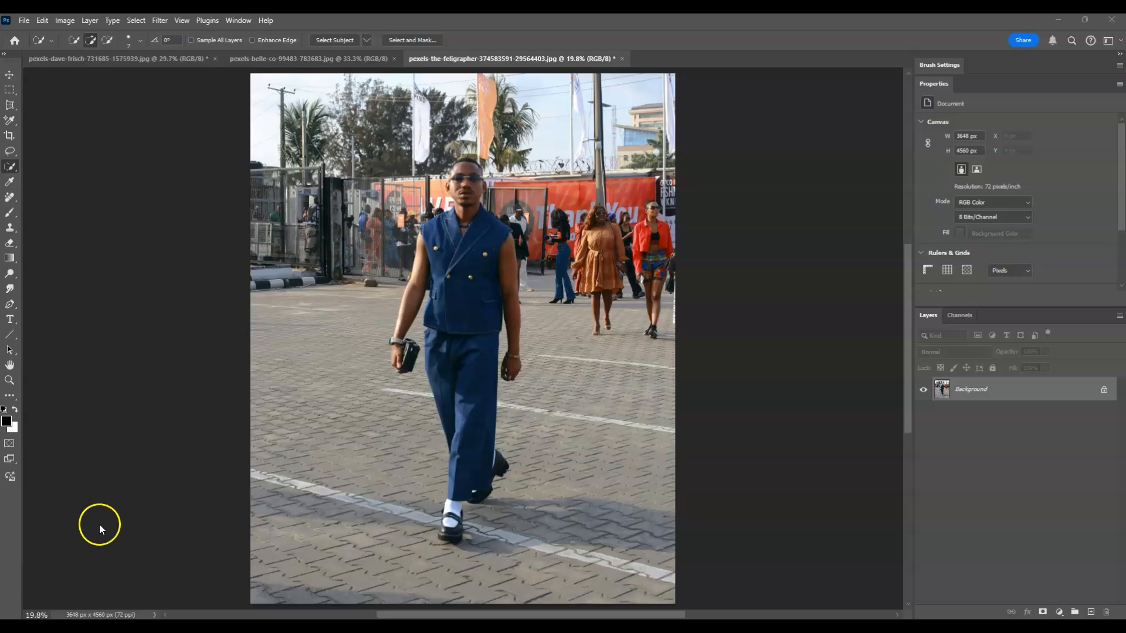
# - Bring the Photoshop window with the man's denim-outfit street photo to the front
pyautogui.click(16, 170)
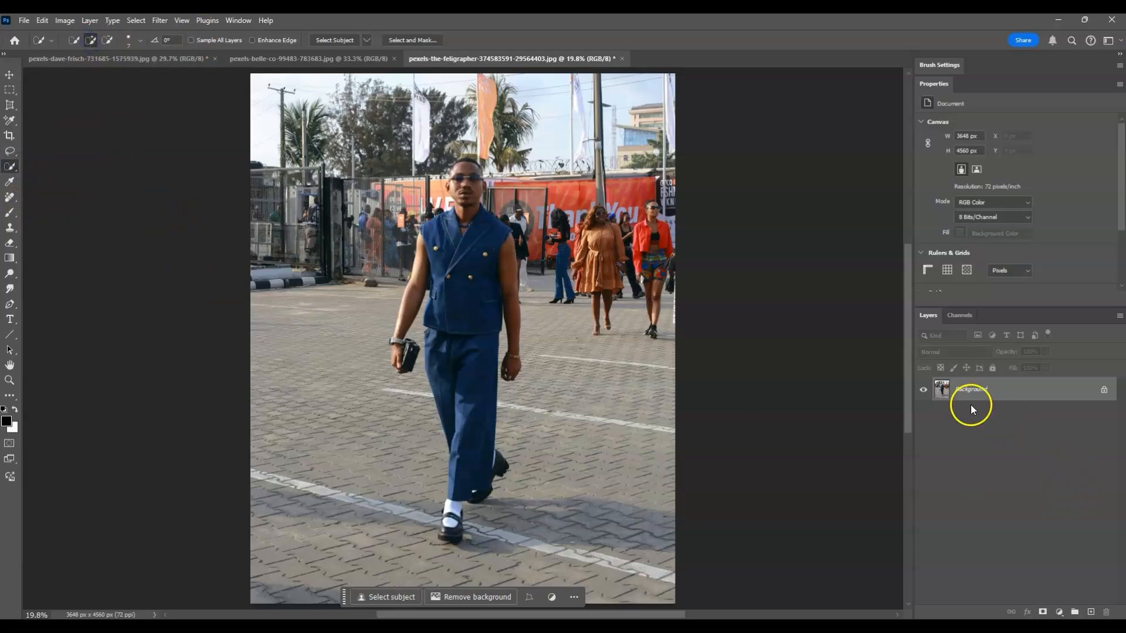
# - On the Background layer, quick-select the man's blue trousers, subtracting the shoe
pyautogui.click(1015, 395)
pyautogui.click(437, 342)
pyautogui.click(516, 456)
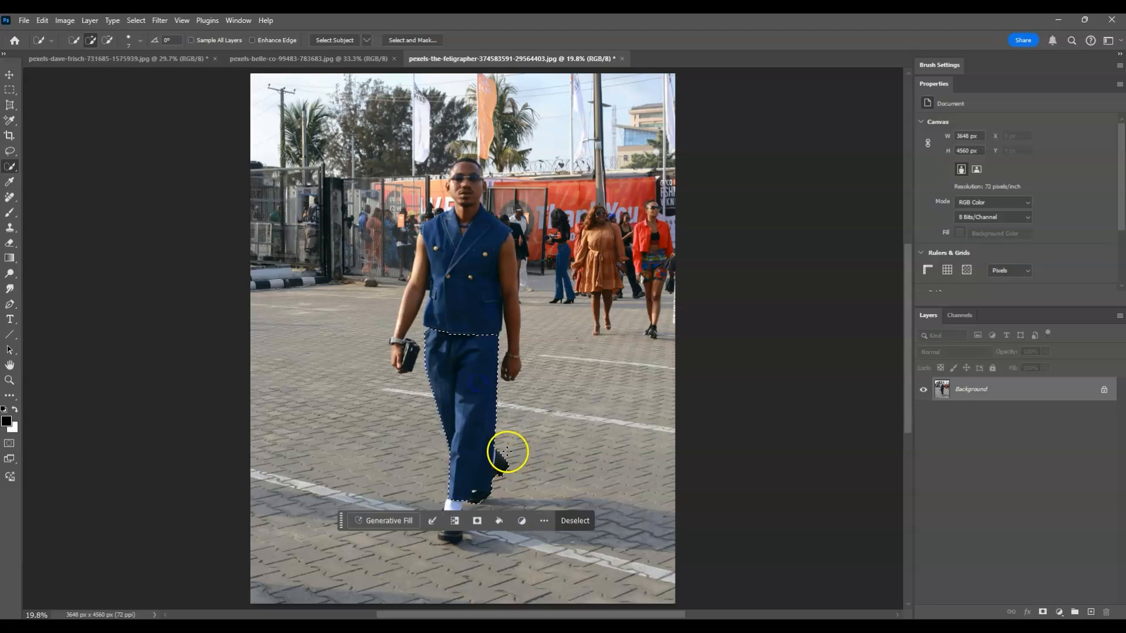
pyautogui.press('alt')
pyautogui.moveTo(515, 453)
pyautogui.mouseDown()
pyautogui.moveTo(502, 488)
pyautogui.moveTo(481, 503)
pyautogui.moveTo(492, 454)
pyautogui.mouseUp()
pyautogui.keyDown('alt'); pyautogui.click(495, 463); pyautogui.keyUp('alt')
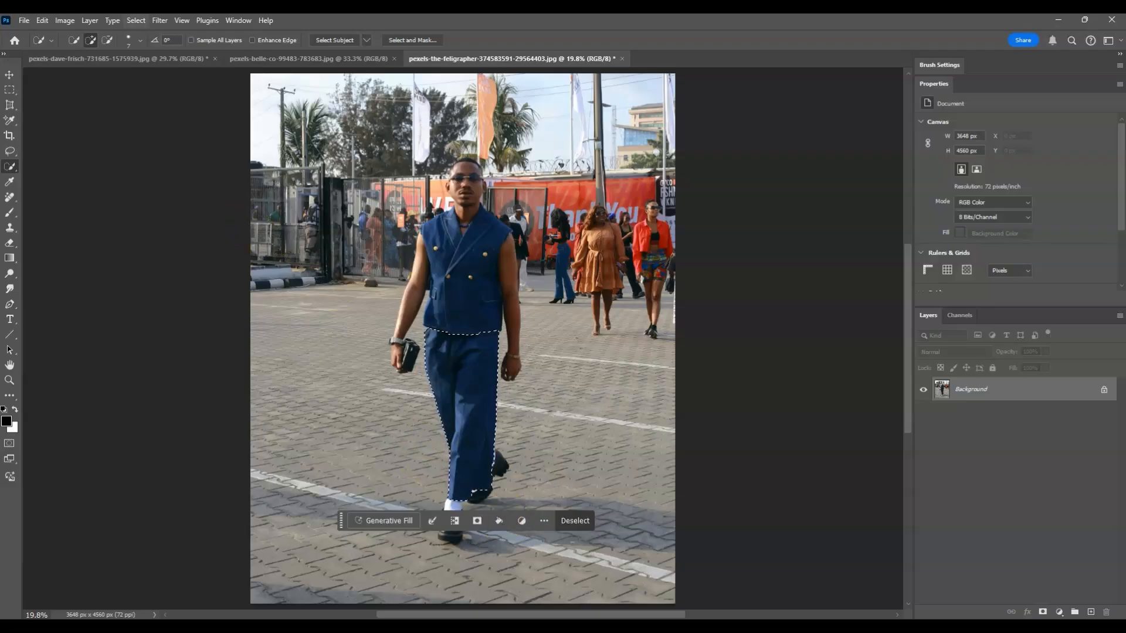
pyautogui.click(238, 21)
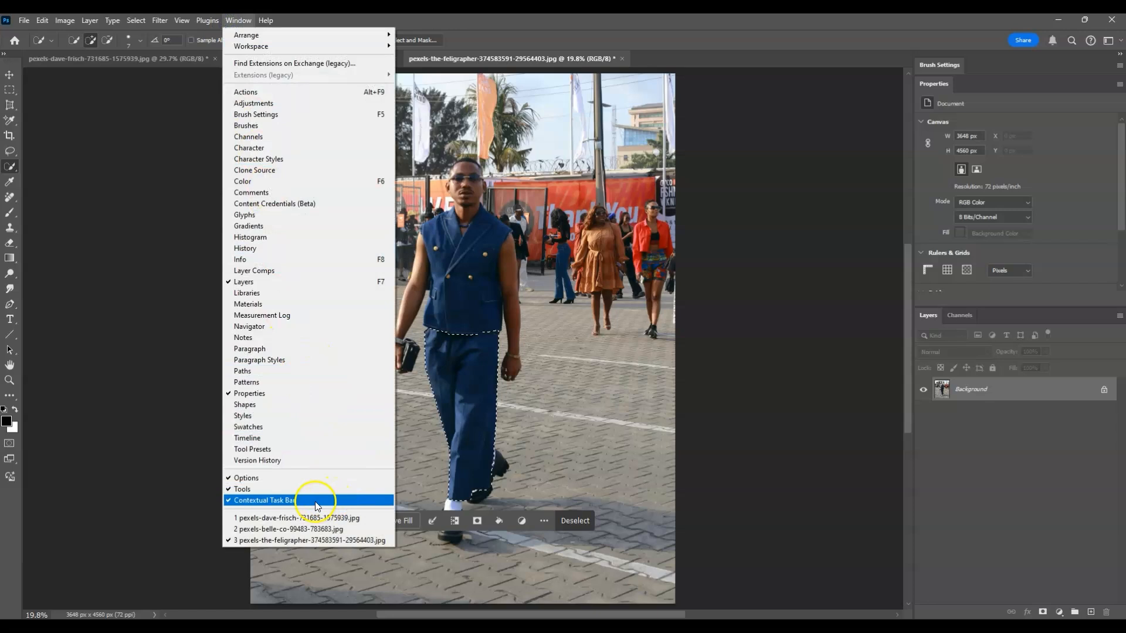
# - Generative Fill the trousers selection with the prompt 'white short pants'
pyautogui.click(956, 454)
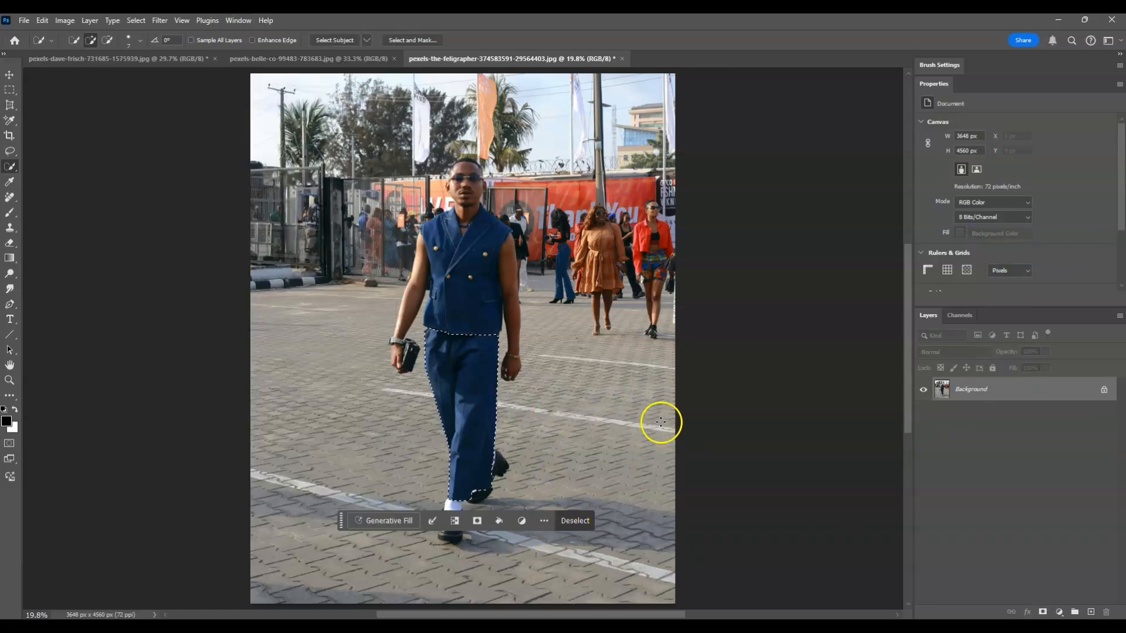
pyautogui.click(388, 521)
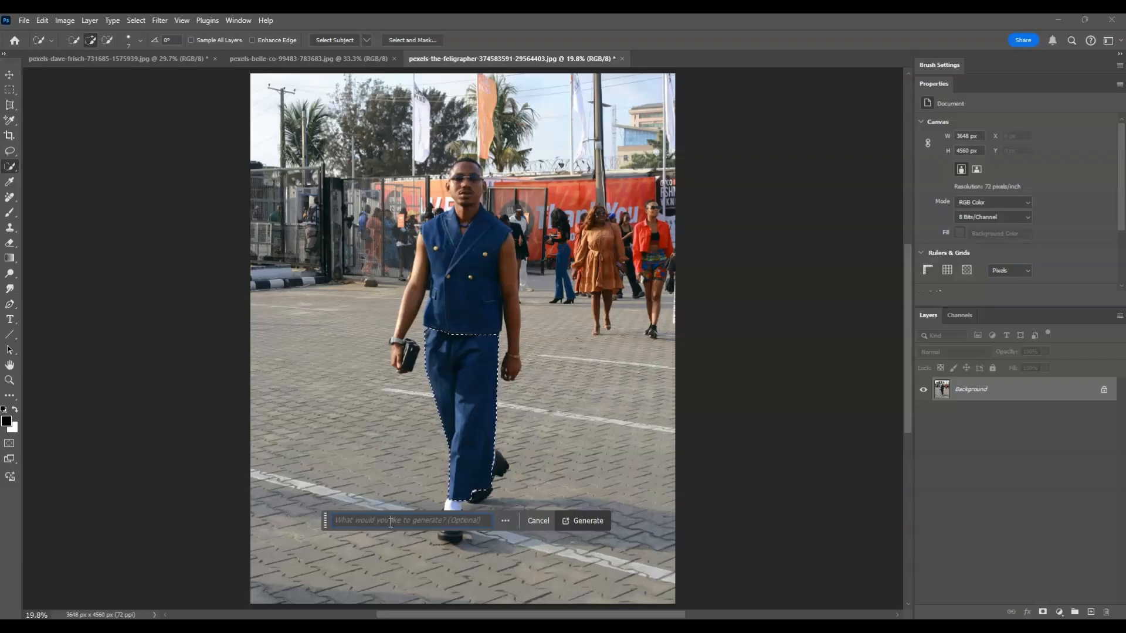
pyautogui.click(391, 522)
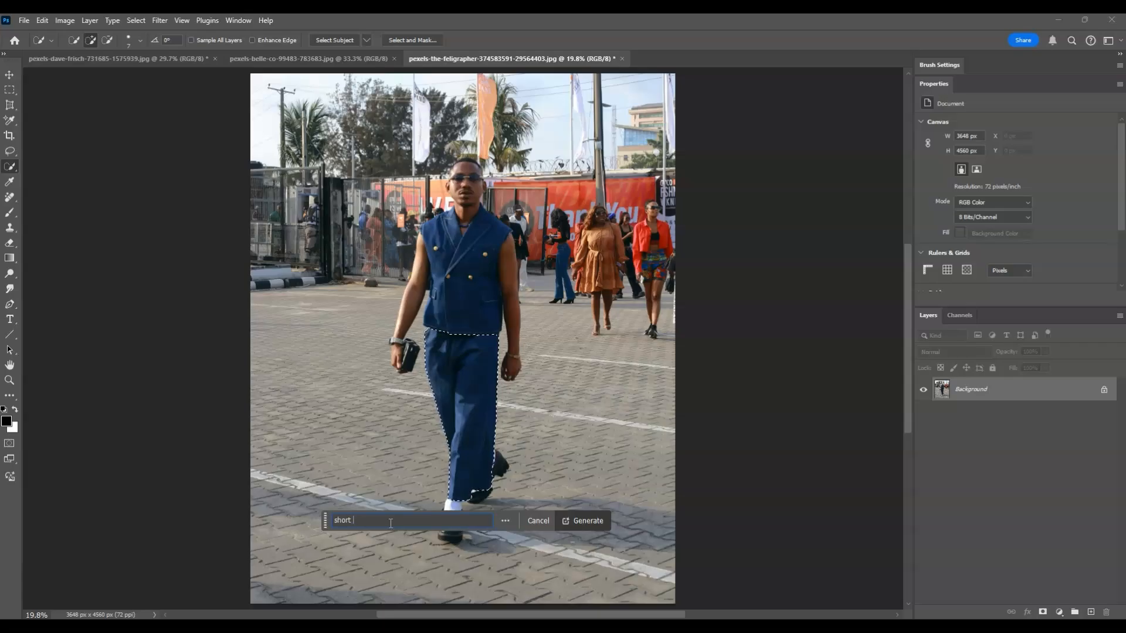
pyautogui.click(337, 519)
pyautogui.click(375, 520)
pyautogui.write('whit')
pyautogui.press('Left')
pyautogui.write('e')
pyautogui.click(588, 520)
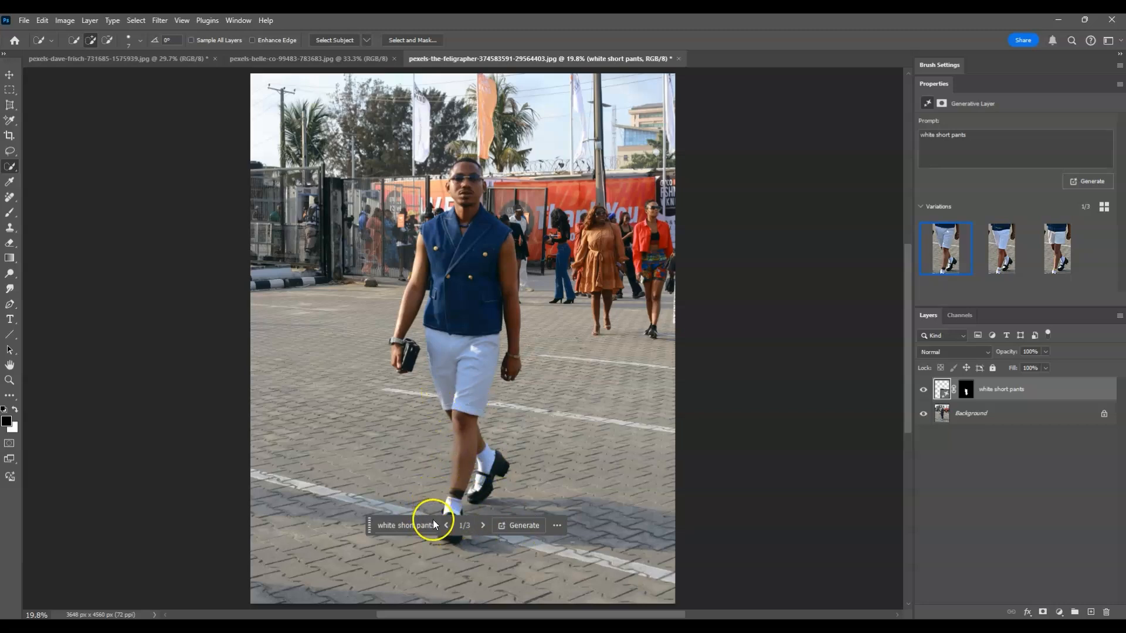
# - Compare shorts variations 2/3 and 3/3, then settle back on 1/3
pyautogui.click(483, 525)
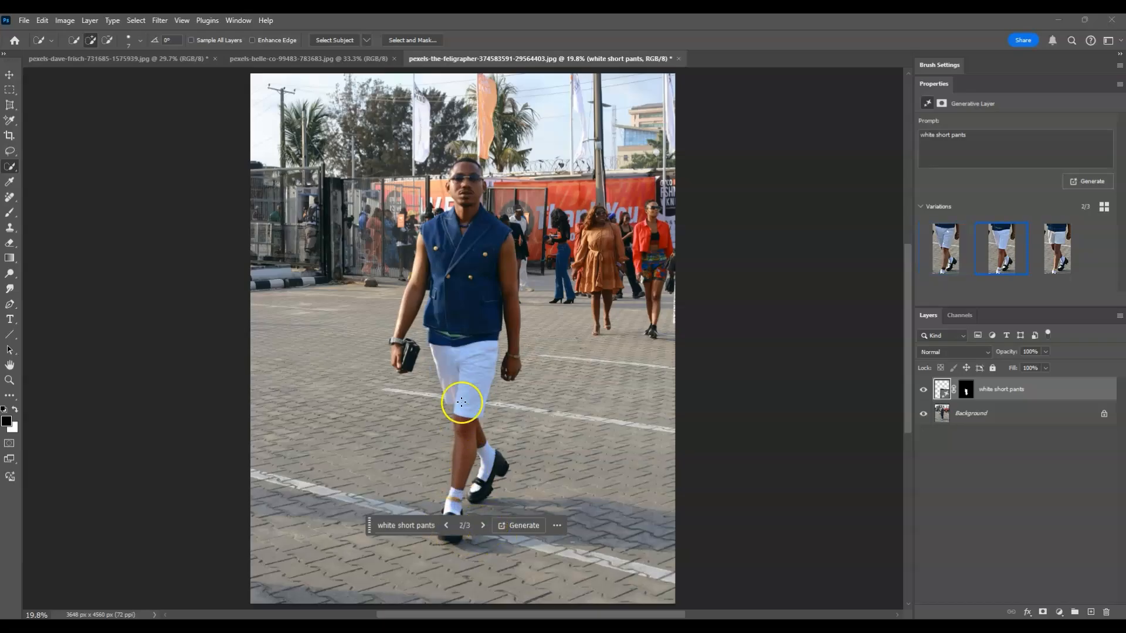
pyautogui.click(481, 526)
pyautogui.click(448, 522)
pyautogui.click(448, 522)
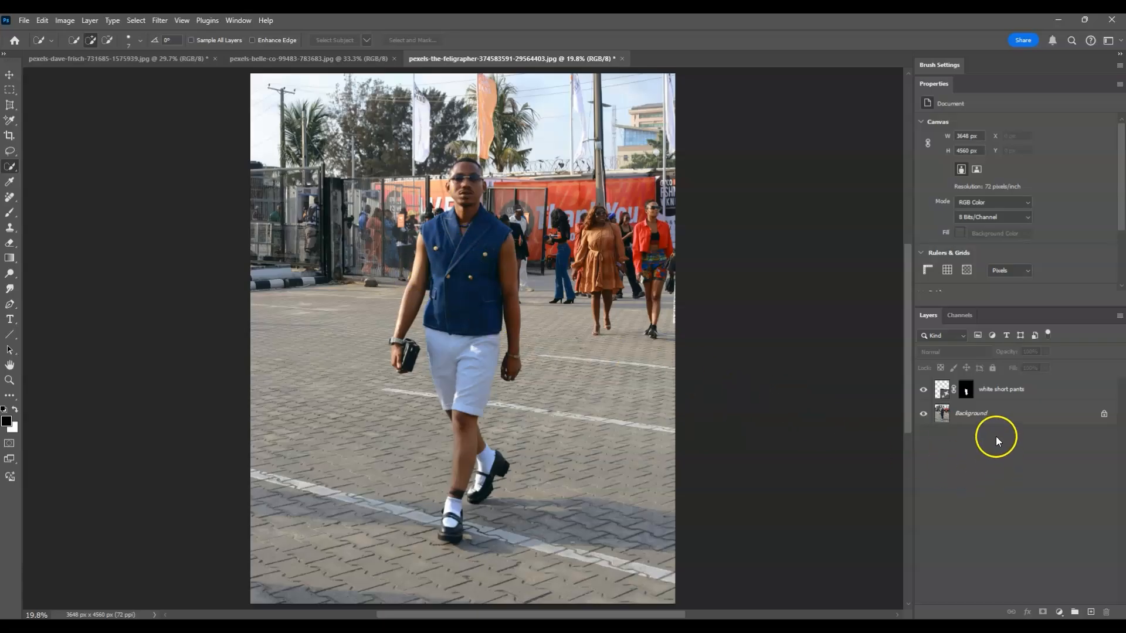
# - On the Background layer, quick-select the blue vest and subtract the right arm and hand
pyautogui.click(990, 414)
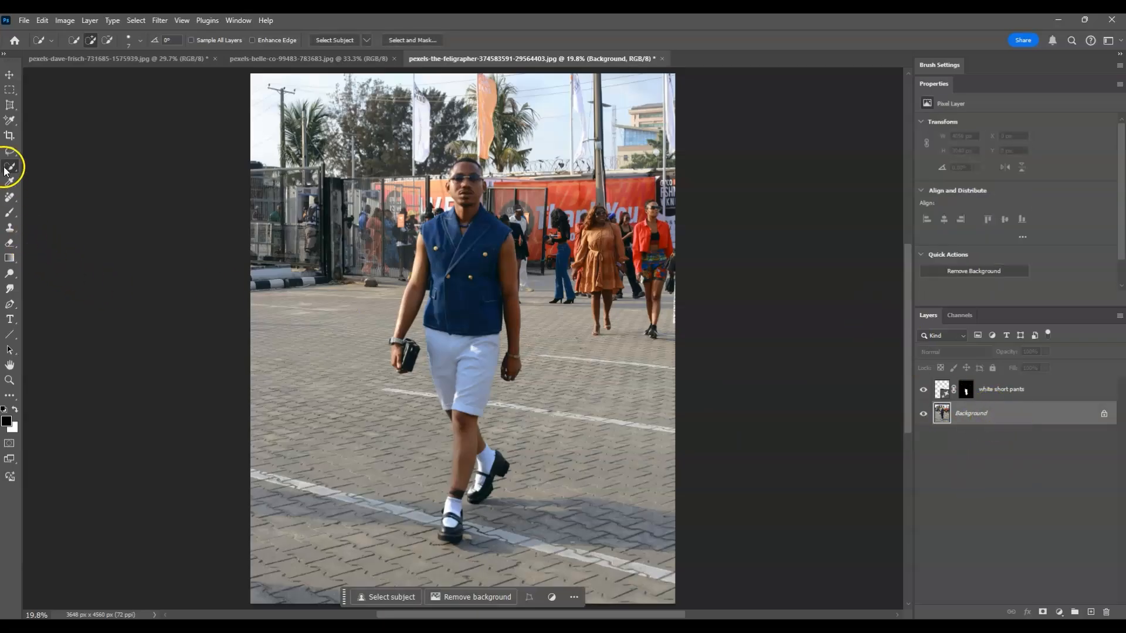
pyautogui.moveTo(486, 229)
pyautogui.mouseDown()
pyautogui.moveTo(465, 274)
pyautogui.moveTo(469, 311)
pyautogui.moveTo(433, 317)
pyautogui.moveTo(443, 276)
pyautogui.moveTo(424, 229)
pyautogui.mouseUp()
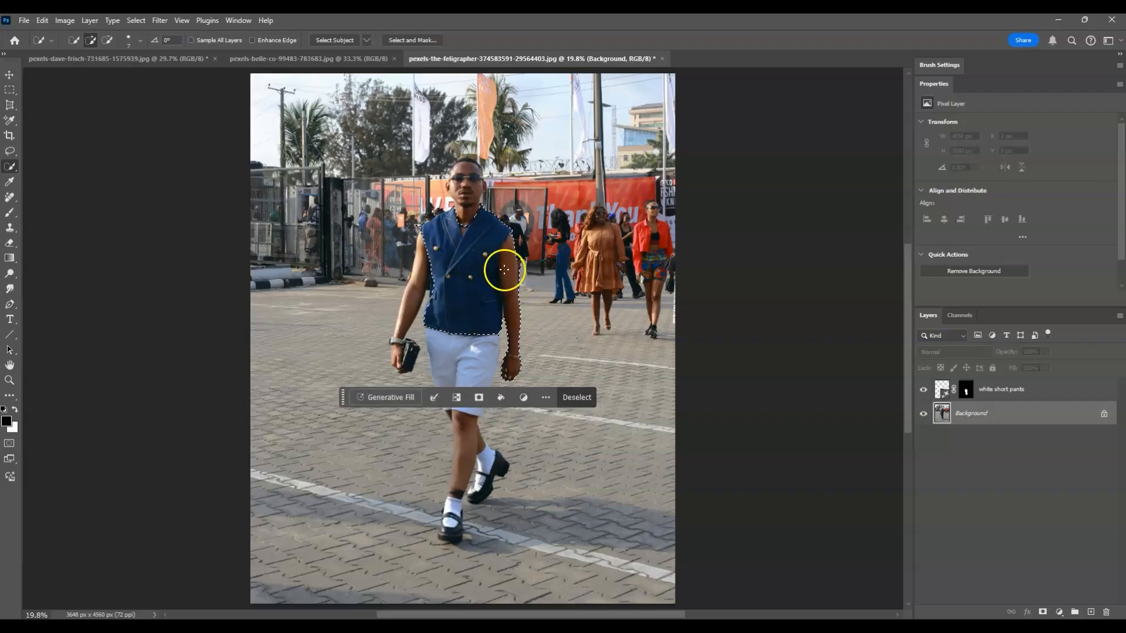
pyautogui.press('alt')
pyautogui.moveTo(515, 369); pyautogui.dragTo(515, 323)
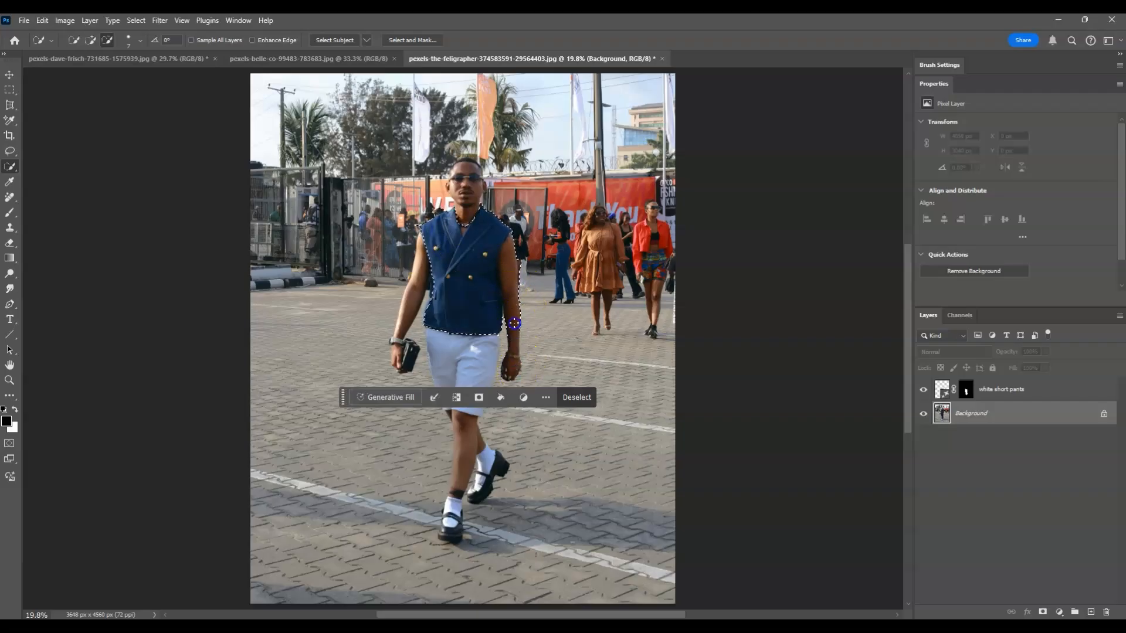
pyautogui.moveTo(512, 269); pyautogui.dragTo(510, 249)
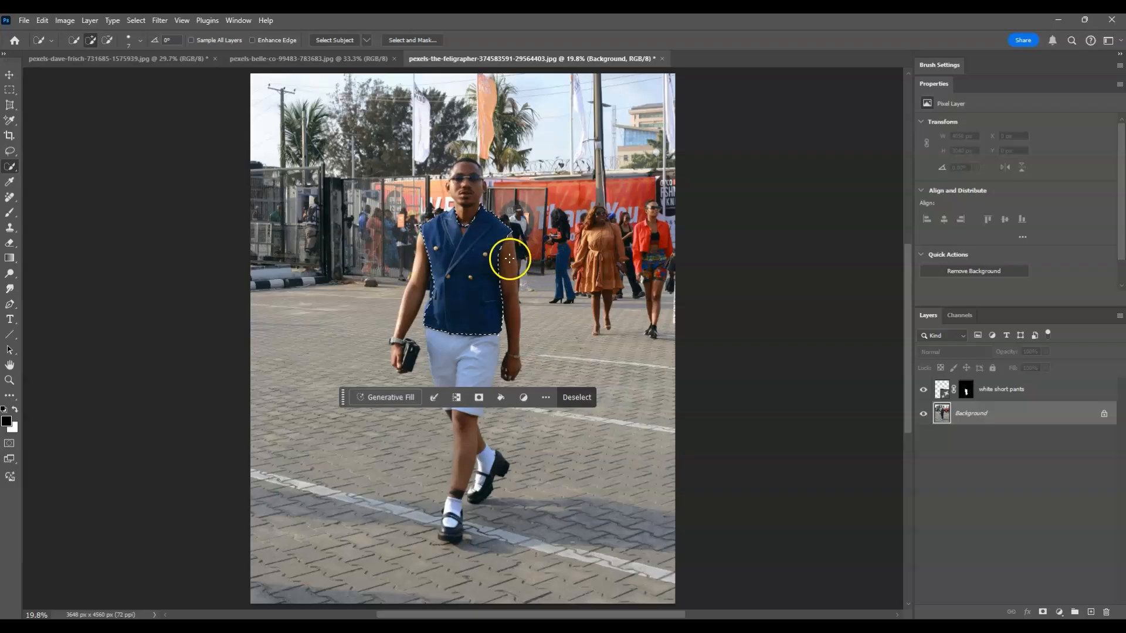
pyautogui.click(488, 206)
pyautogui.moveTo(433, 304)
pyautogui.mouseDown()
pyautogui.moveTo(431, 280)
pyautogui.moveTo(406, 260)
pyautogui.moveTo(426, 294)
pyautogui.moveTo(438, 254)
pyautogui.moveTo(423, 226)
pyautogui.mouseUp()
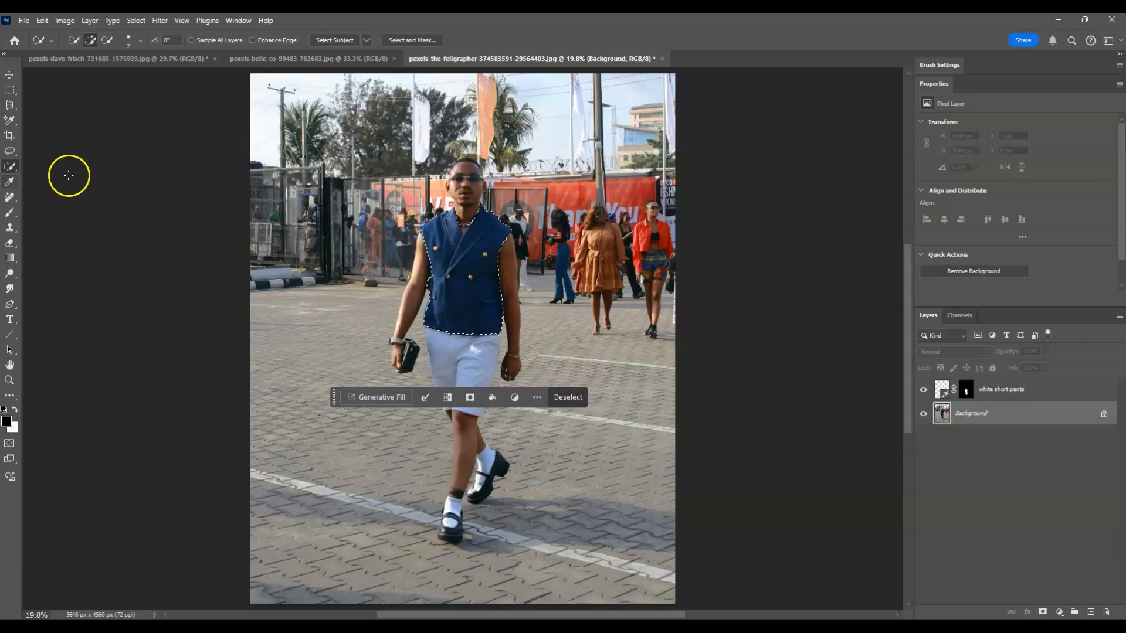
# - Refine the vest selection's left shoulder and right edge with the Lasso tool
pyautogui.click(10, 153)
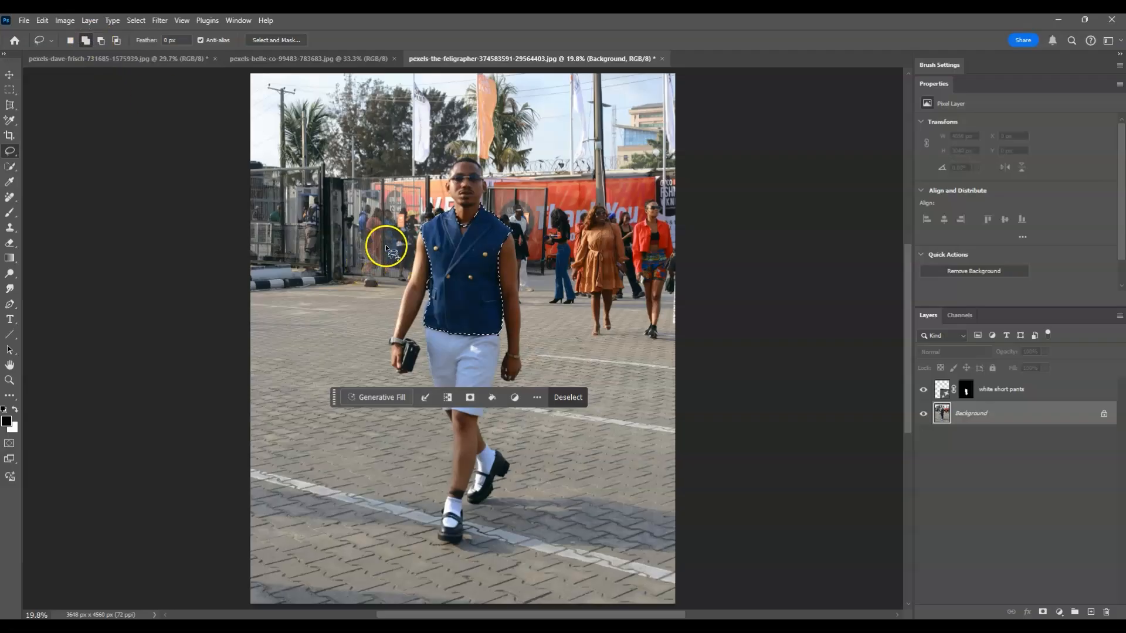
pyautogui.moveTo(417, 231); pyautogui.dragTo(419, 230)
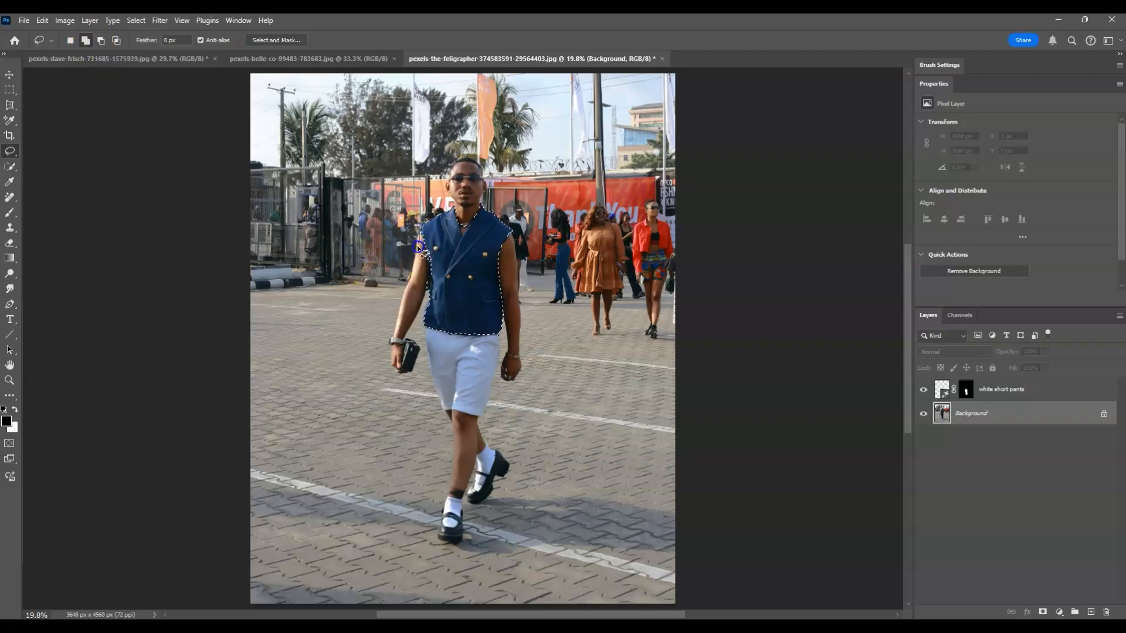
pyautogui.moveTo(405, 275); pyautogui.dragTo(429, 282)
pyautogui.moveTo(423, 223)
pyautogui.mouseDown()
pyautogui.moveTo(416, 257)
pyautogui.moveTo(474, 270)
pyautogui.moveTo(424, 253)
pyautogui.mouseUp()
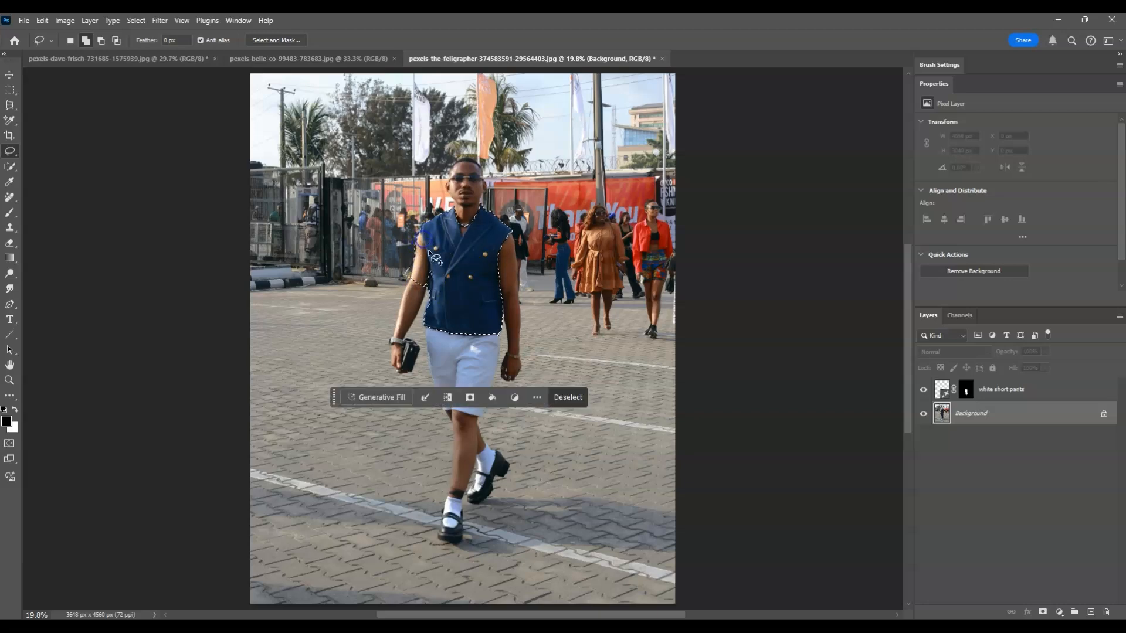
pyautogui.moveTo(503, 294)
pyautogui.mouseDown()
pyautogui.moveTo(520, 244)
pyautogui.moveTo(483, 269)
pyautogui.moveTo(501, 294)
pyautogui.mouseUp()
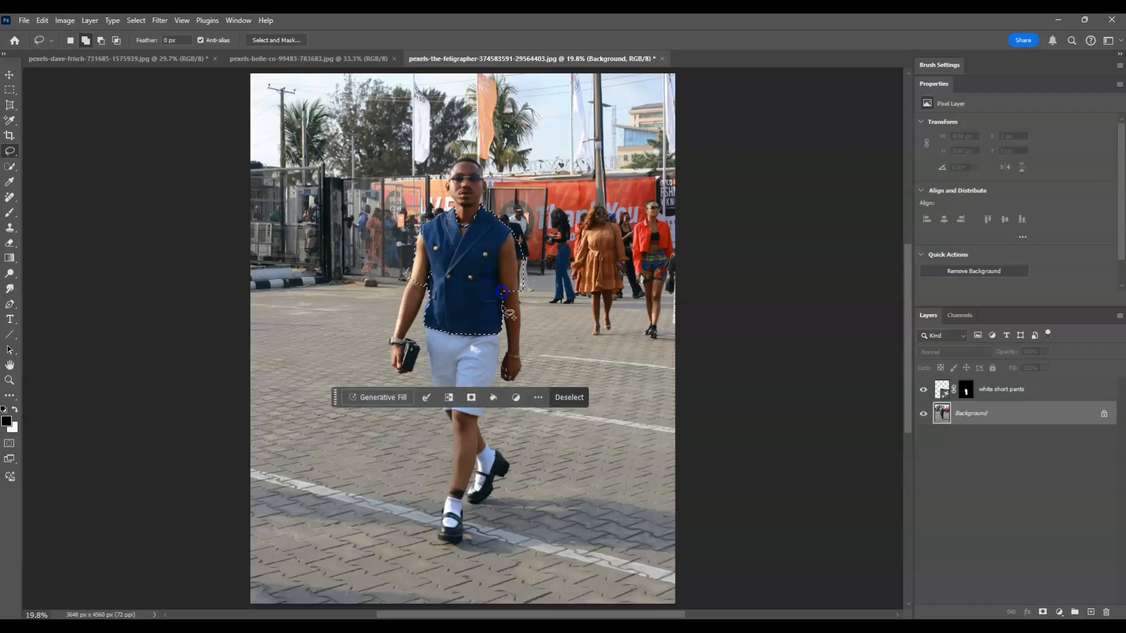
# - Generative Fill the vest with the prompt 'light blue shirt with hawaiian design'
pyautogui.click(389, 395)
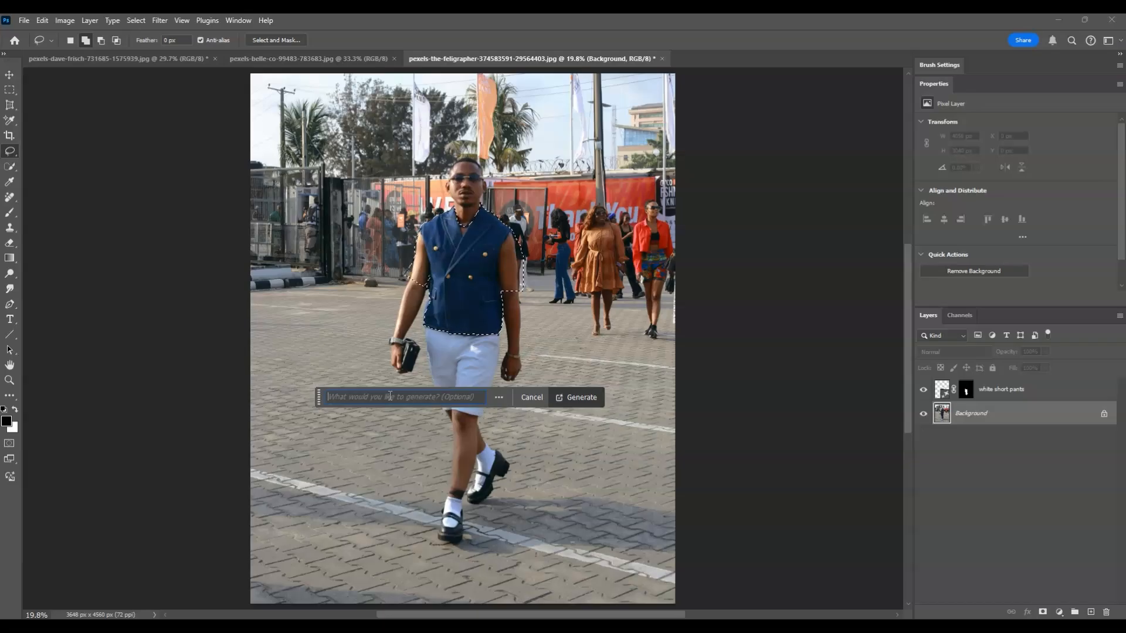
pyautogui.write('shirt')
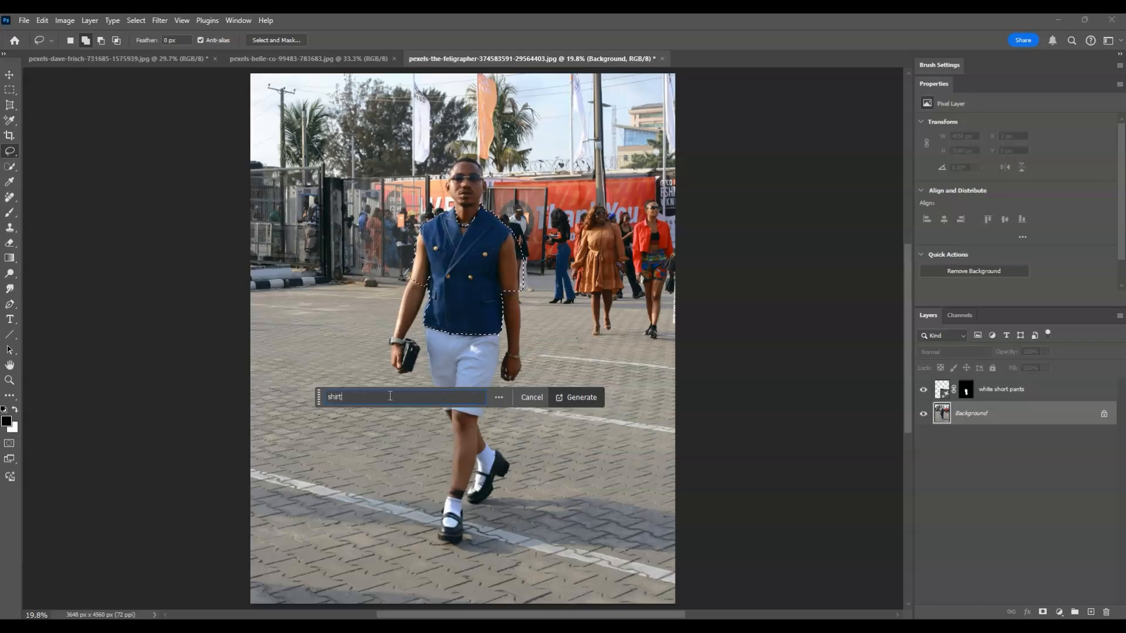
pyautogui.write(' with hawaii')
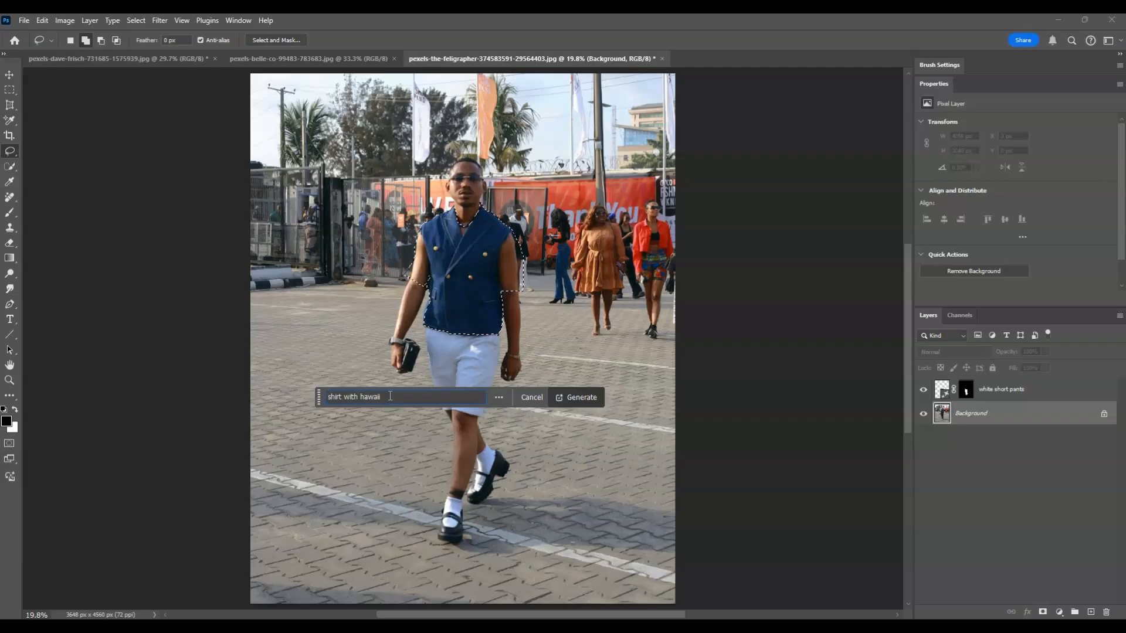
pyautogui.write('light blue')
pyautogui.write('n design')
pyautogui.click(983, 437)
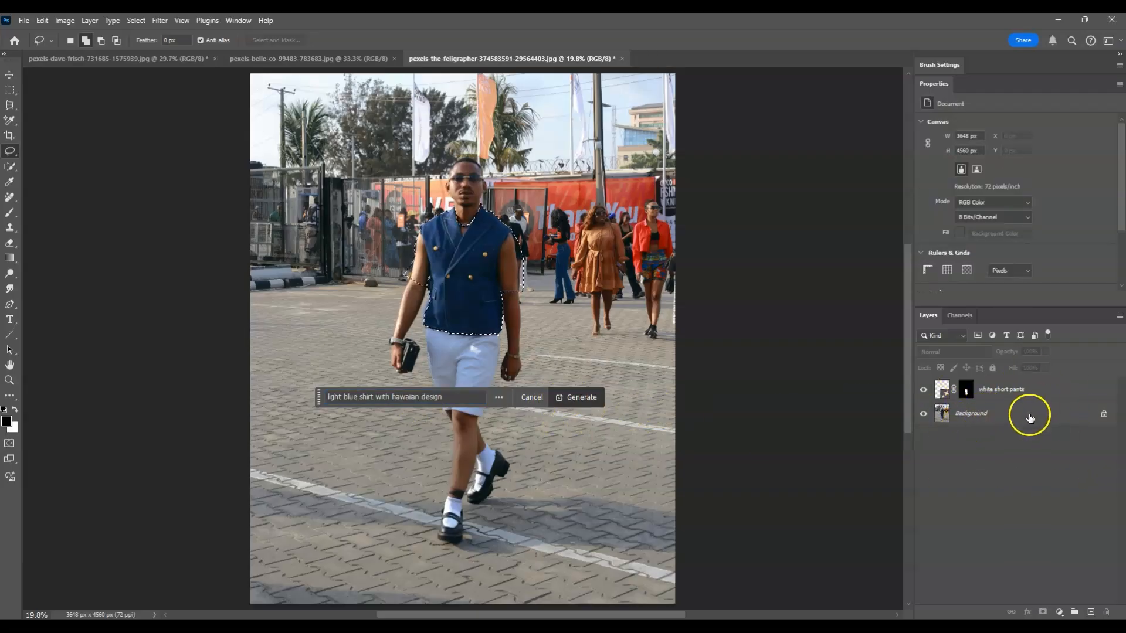
pyautogui.click(576, 396)
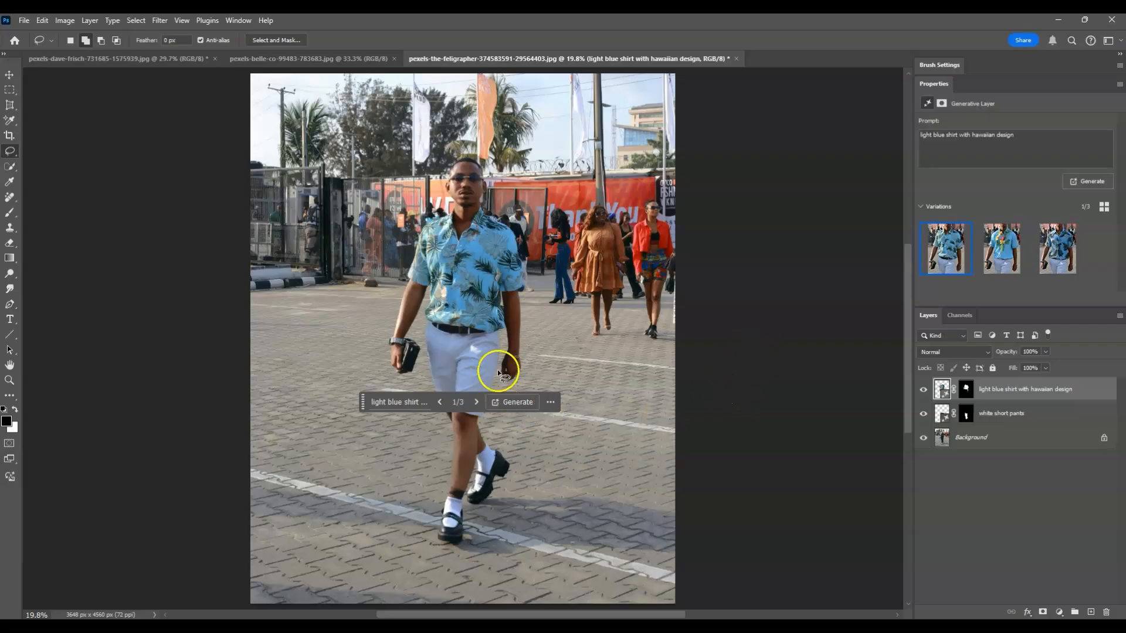
# - Compare the shirt variations, keep the palm-leaf 3/3, and reselect the Background layer
pyautogui.click(477, 402)
pyautogui.click(477, 402)
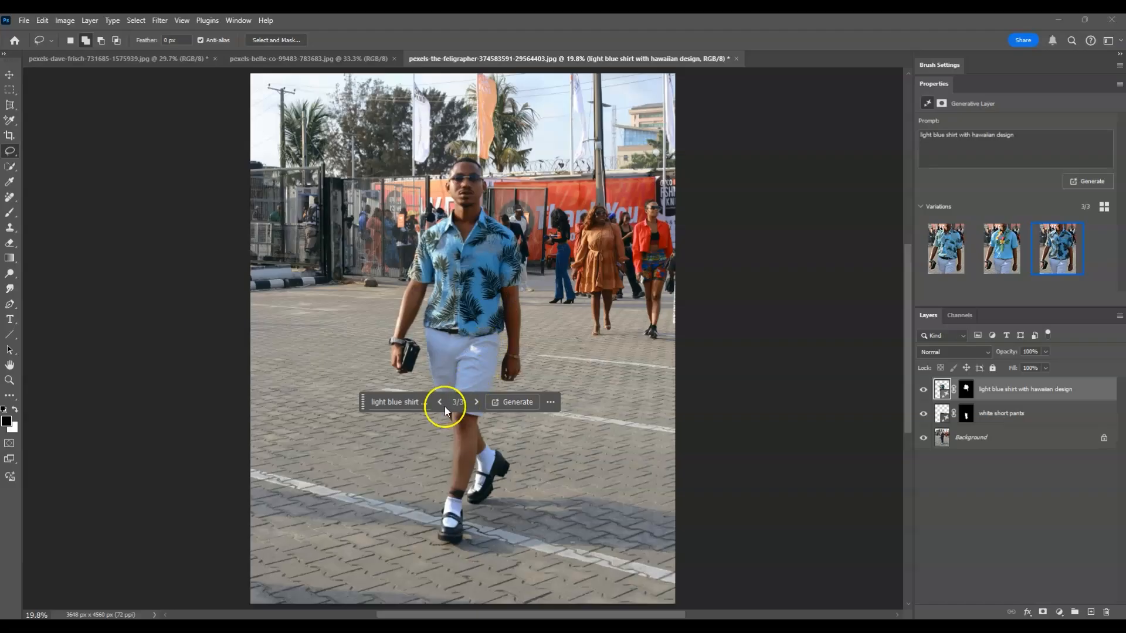
pyautogui.click(441, 403)
pyautogui.click(476, 401)
pyautogui.click(959, 476)
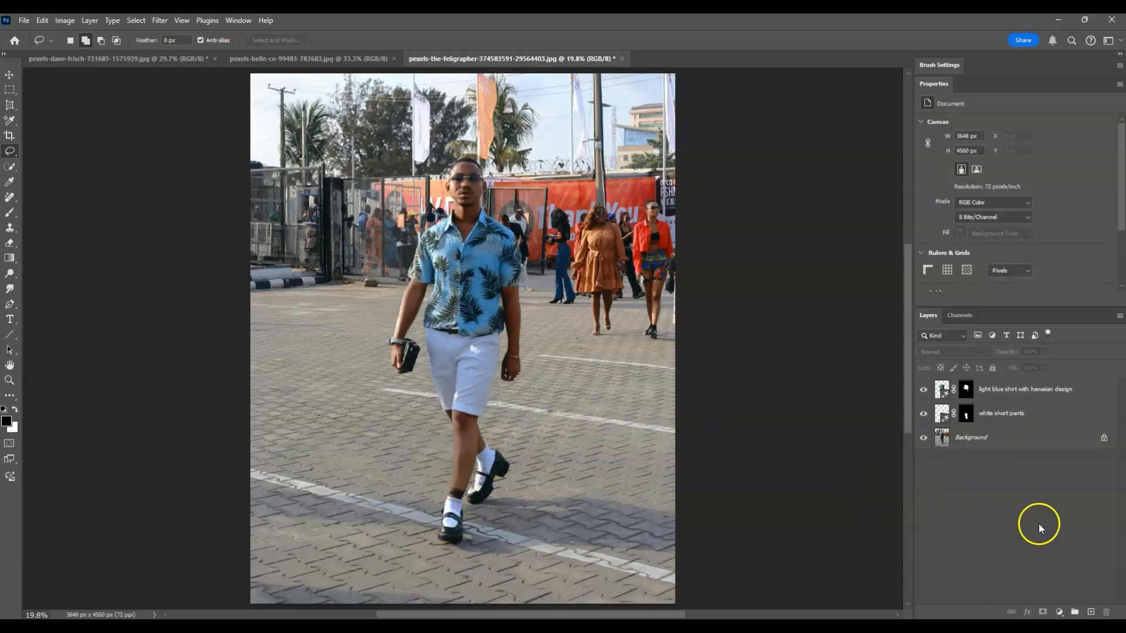
pyautogui.click(1005, 439)
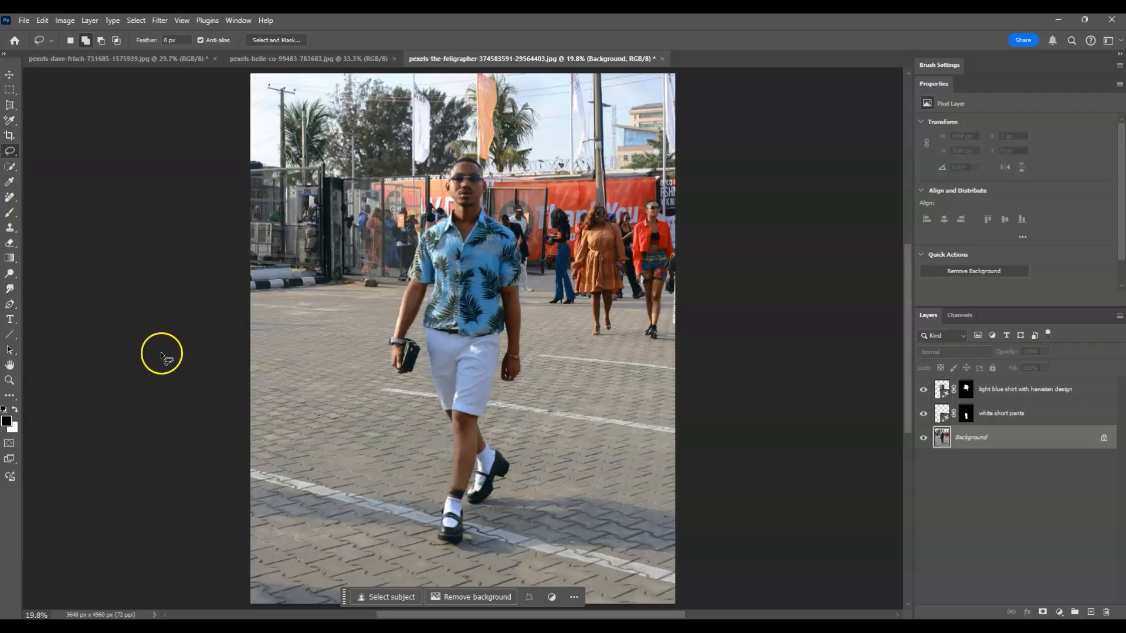
# - Lasso around the rear shoe, then add the front shoe to the selection
pyautogui.moveTo(476, 467); pyautogui.dragTo(476, 467)
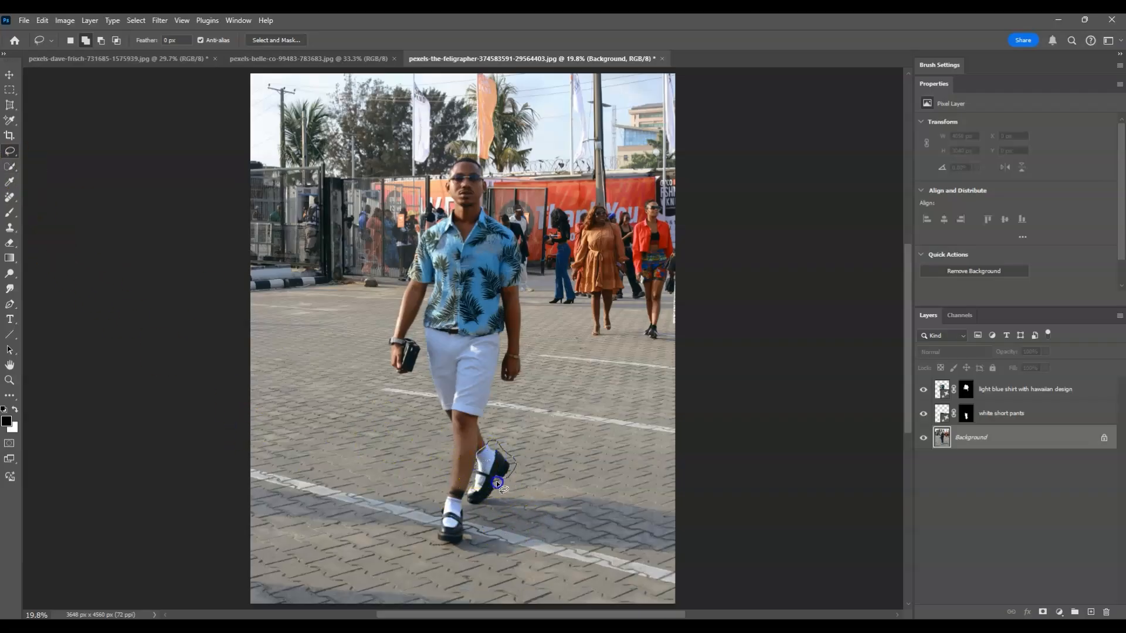
pyautogui.moveTo(476, 467); pyautogui.dragTo(476, 468)
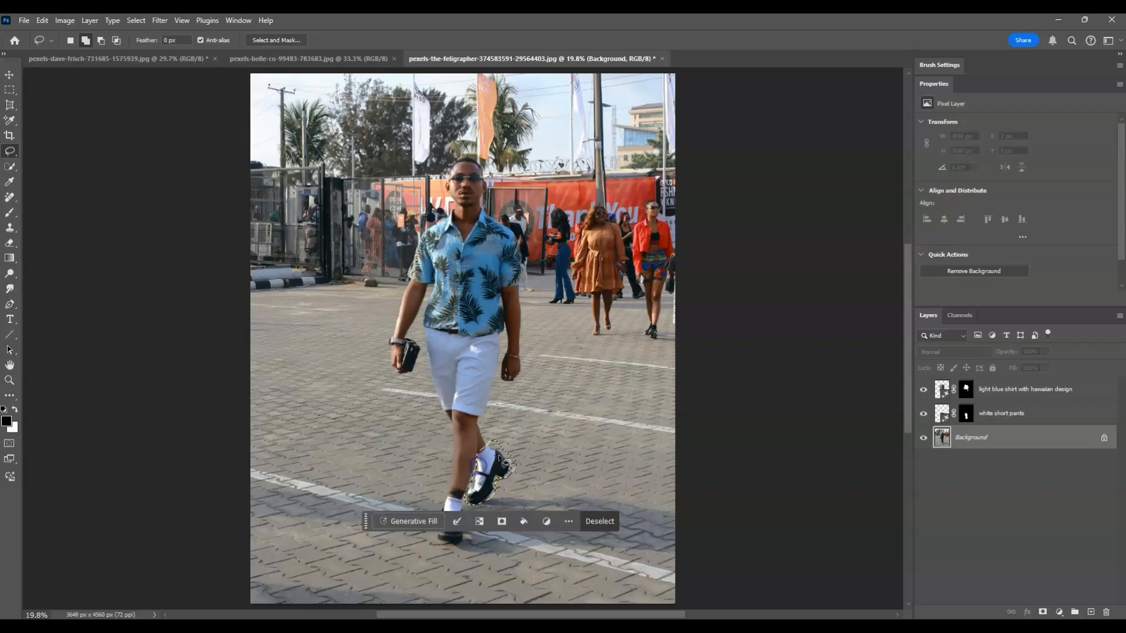
pyautogui.moveTo(467, 541); pyautogui.dragTo(467, 541)
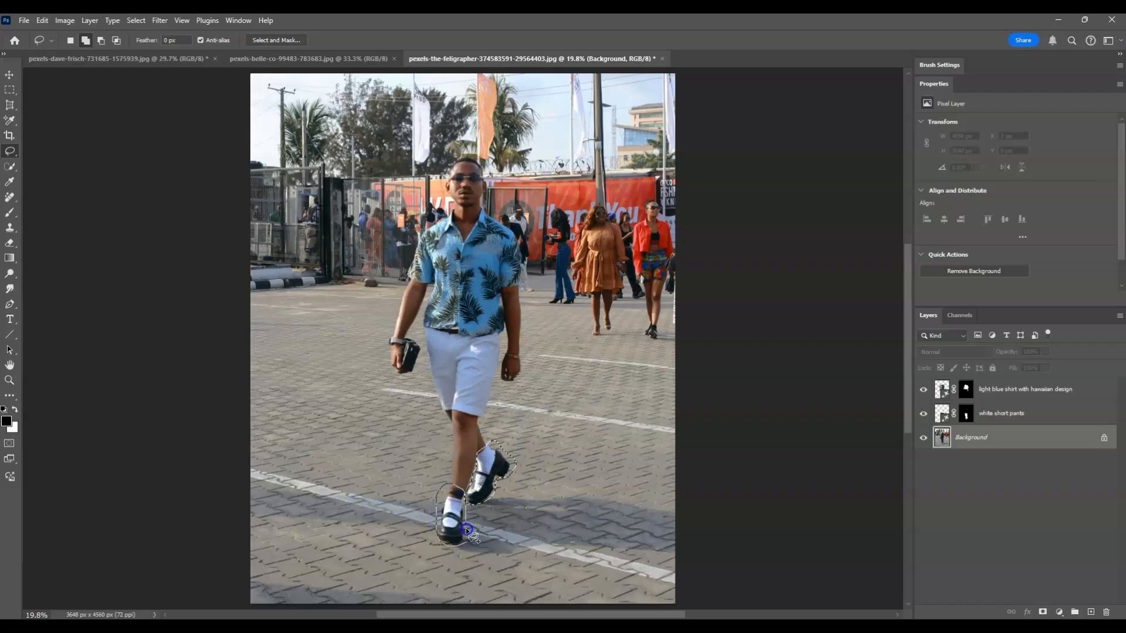
pyautogui.moveTo(467, 529); pyautogui.dragTo(466, 539)
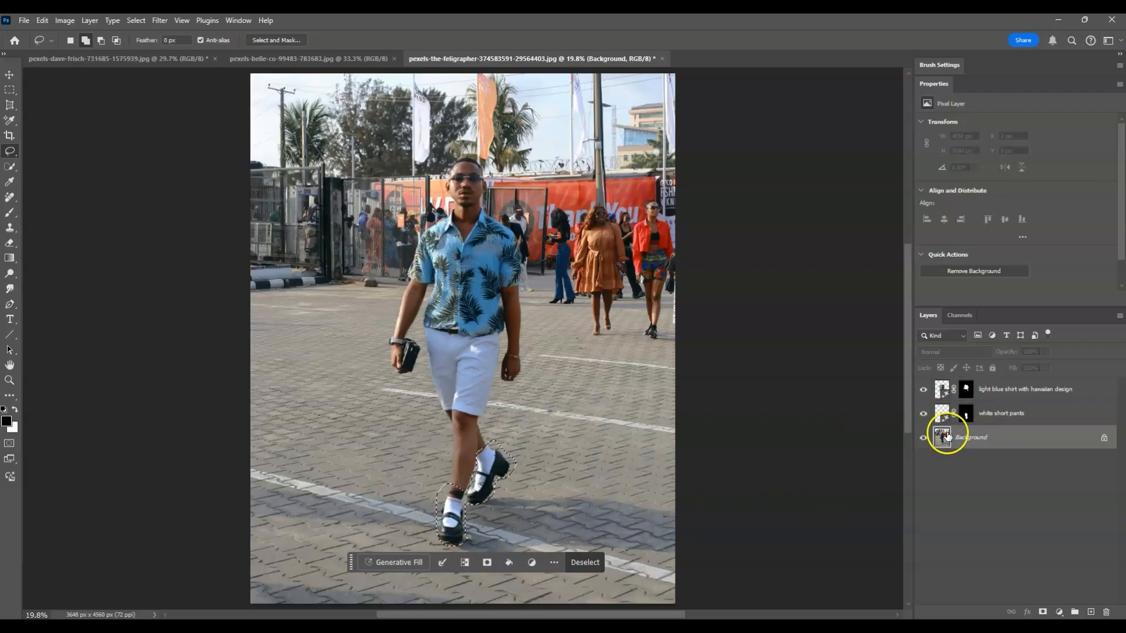
pyautogui.click(994, 479)
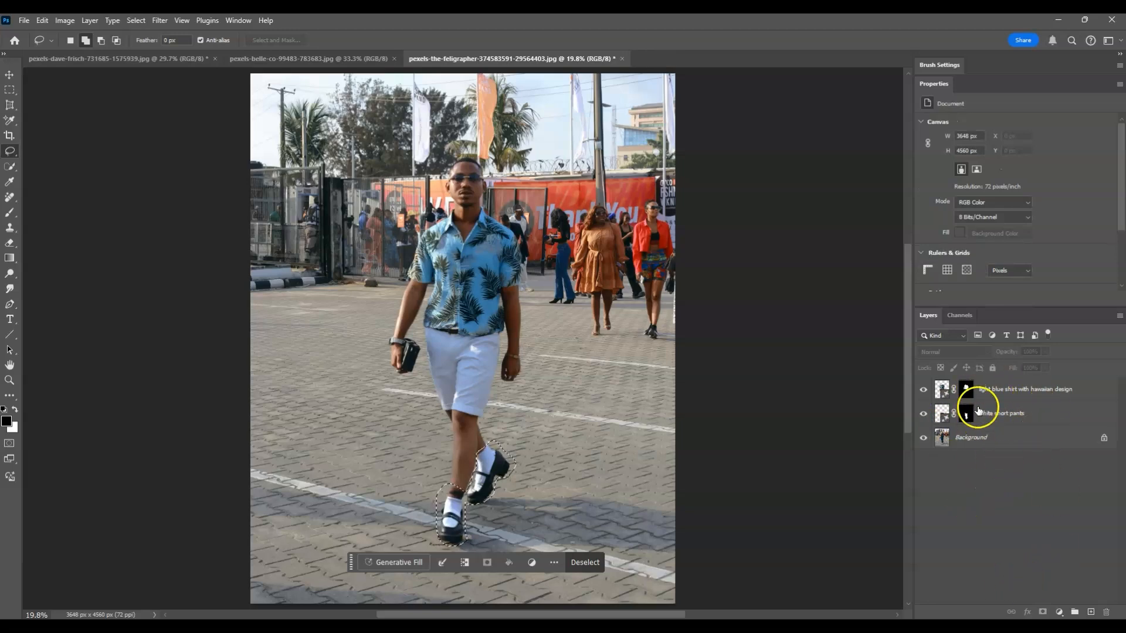
# - Generate 'hawaiin slippers' over the shoes and preview variations 2 and 3
pyautogui.click(393, 562)
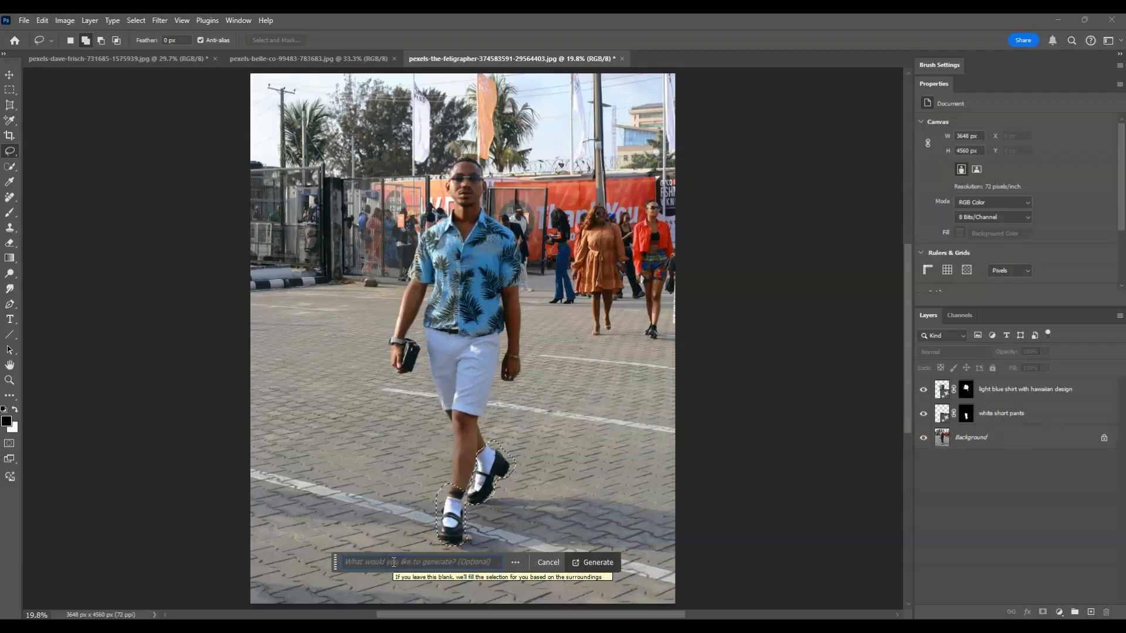
pyautogui.write('hawaiin slippers')
pyautogui.click(581, 561)
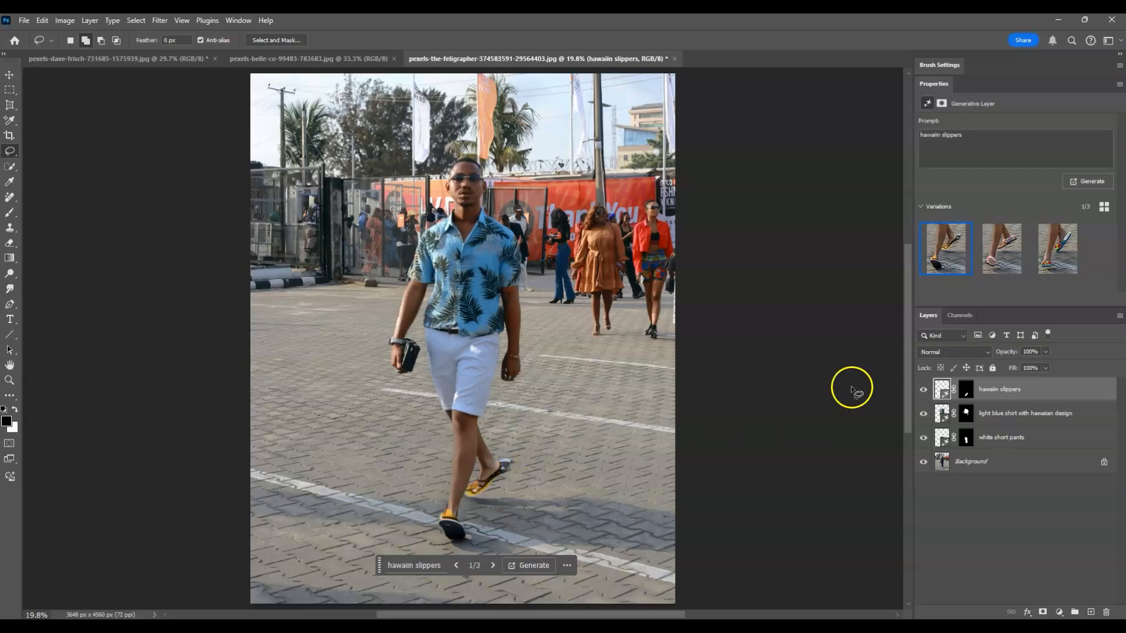
pyautogui.click(493, 566)
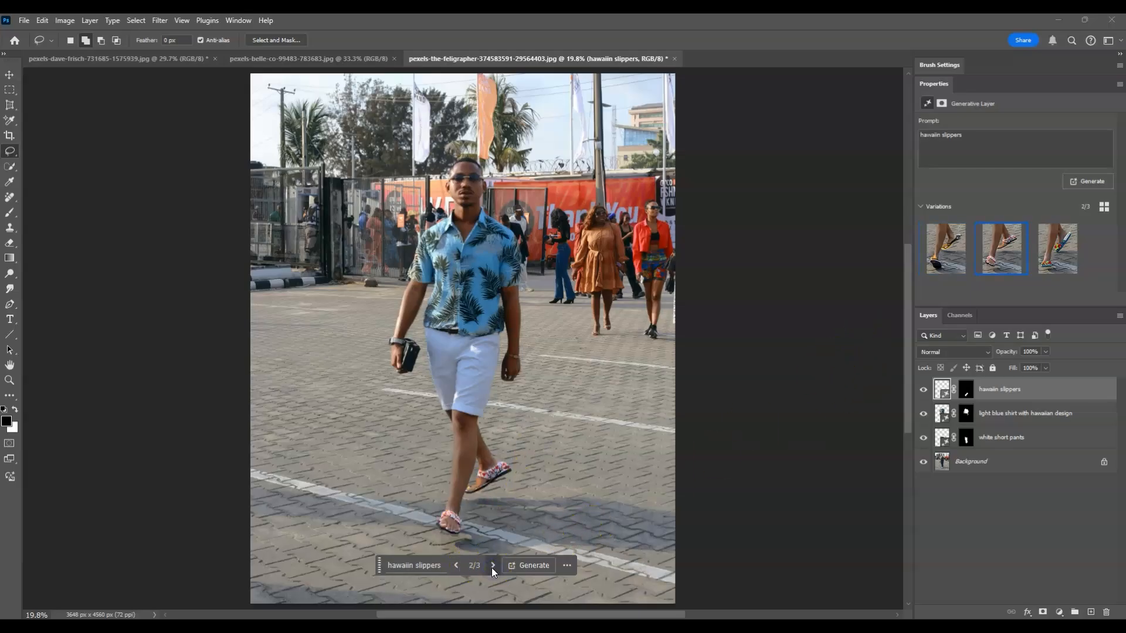
pyautogui.click(493, 566)
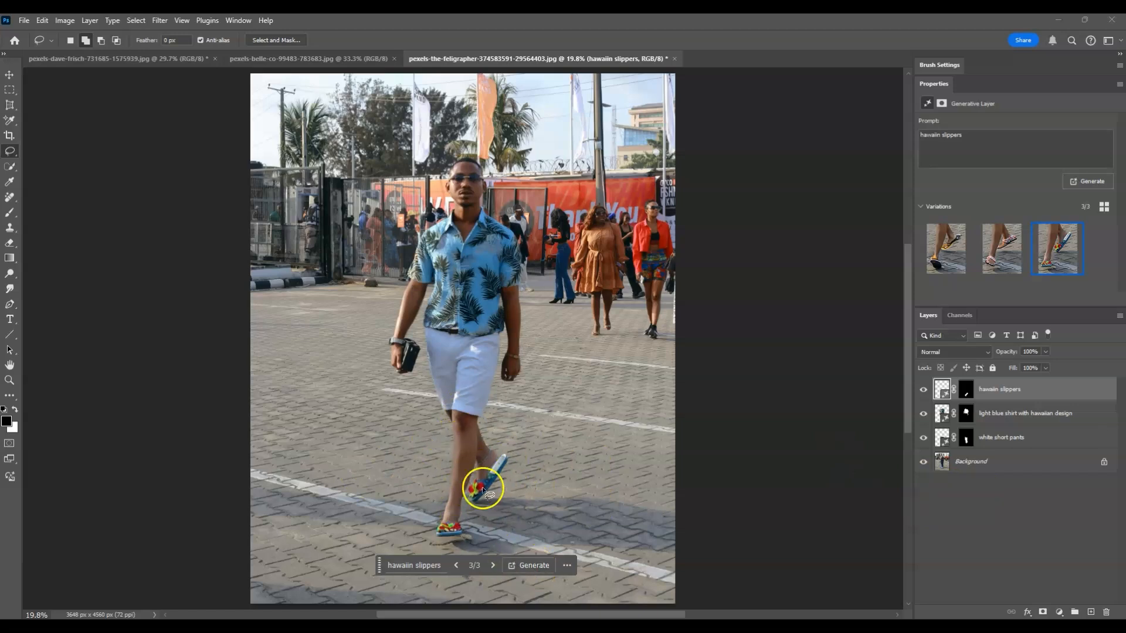
pyautogui.click(410, 566)
# - Correct the prompt to 'hawaiian slippers', regenerate, and keep the second, teal-strap variation
pyautogui.write('a')
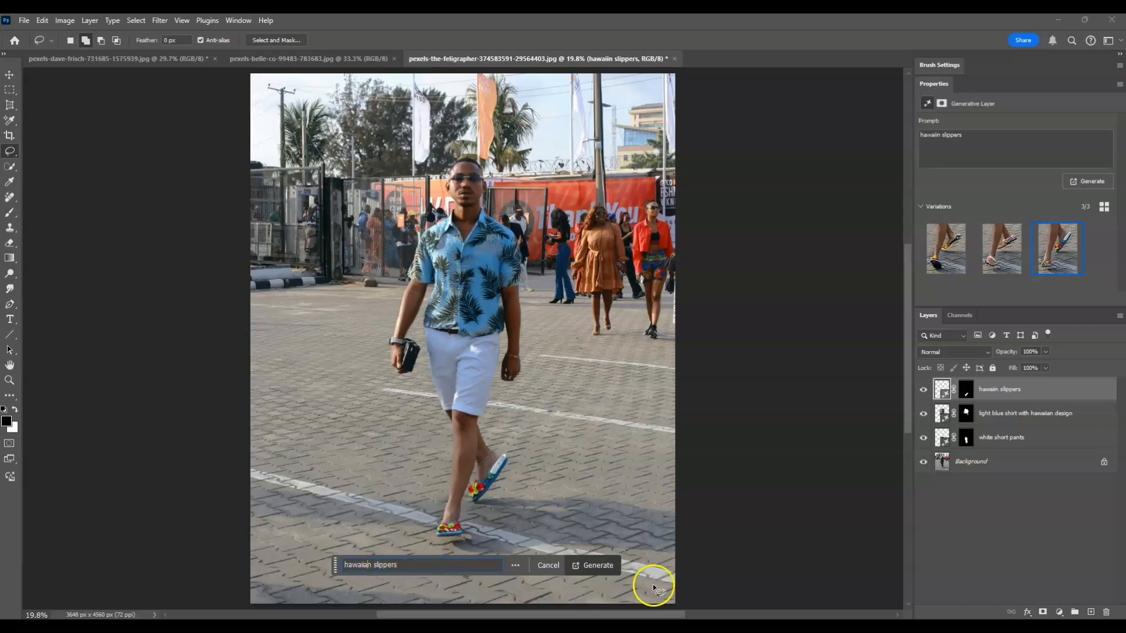
pyautogui.click(598, 566)
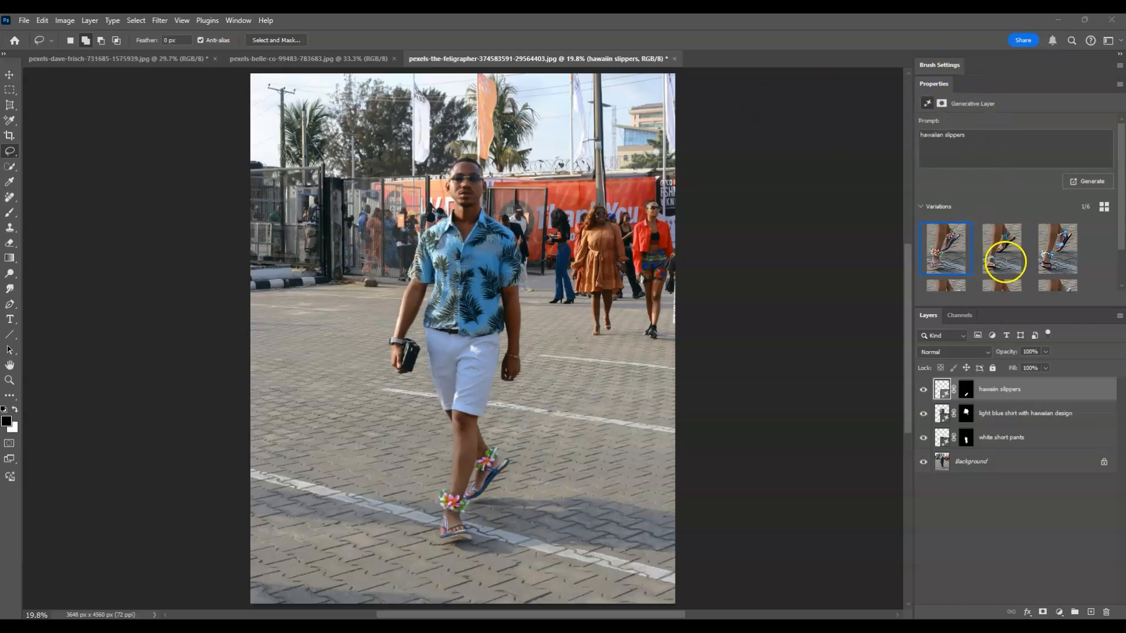
pyautogui.click(1003, 258)
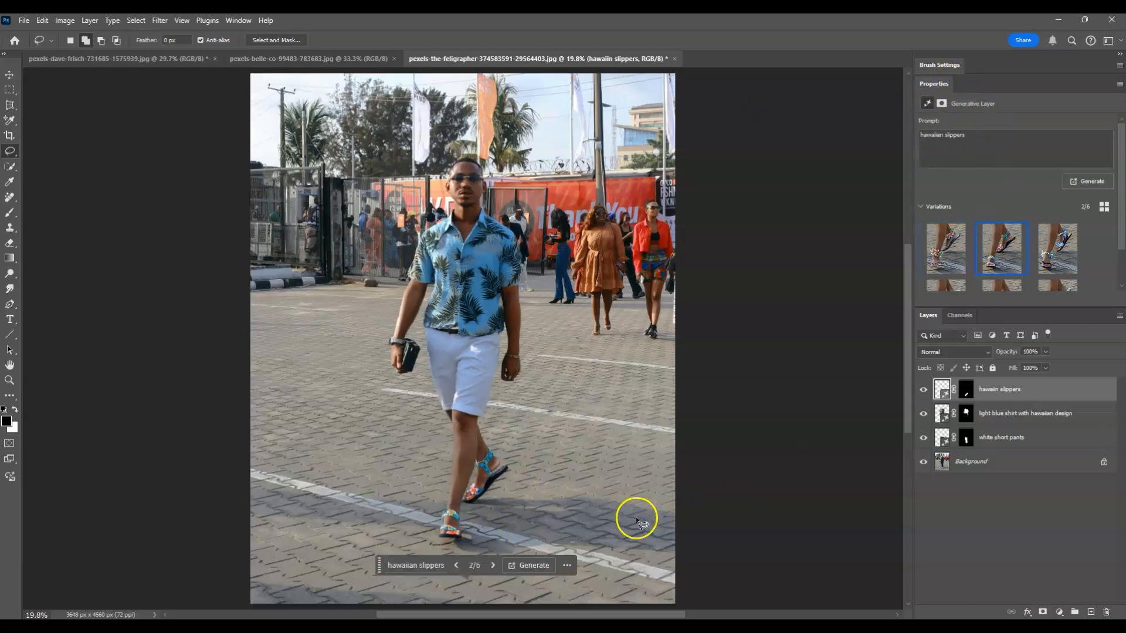
pyautogui.click(1057, 248)
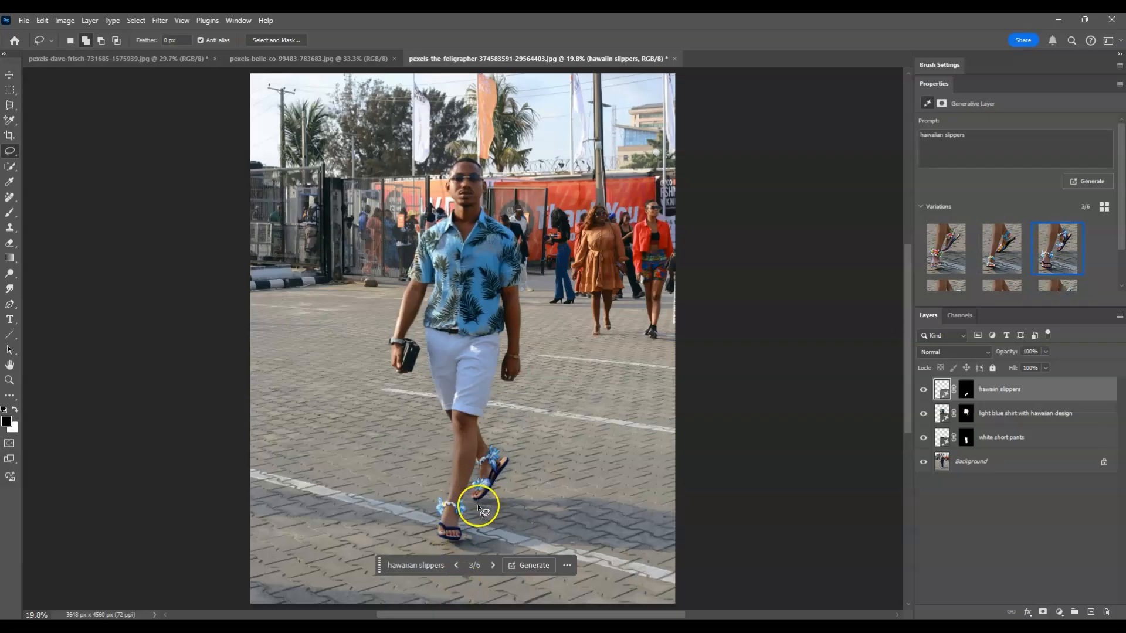
pyautogui.click(1012, 262)
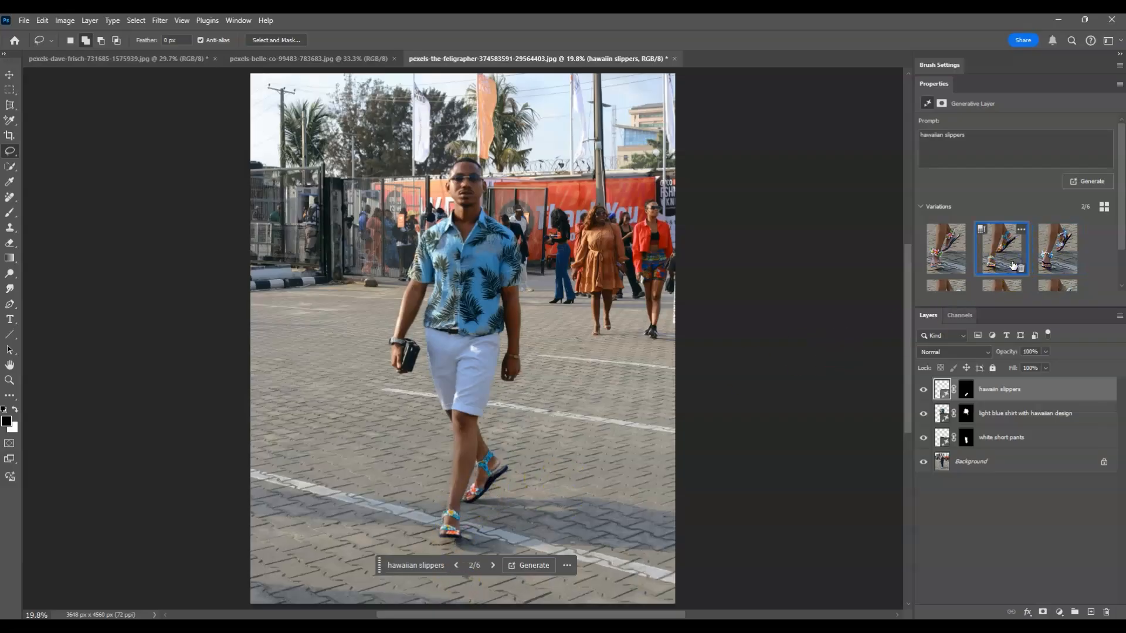
# - On the Background layer, lasso a freehand selection around the top of the man's head down to his glasses
pyautogui.scroll(-2, 480, 524)
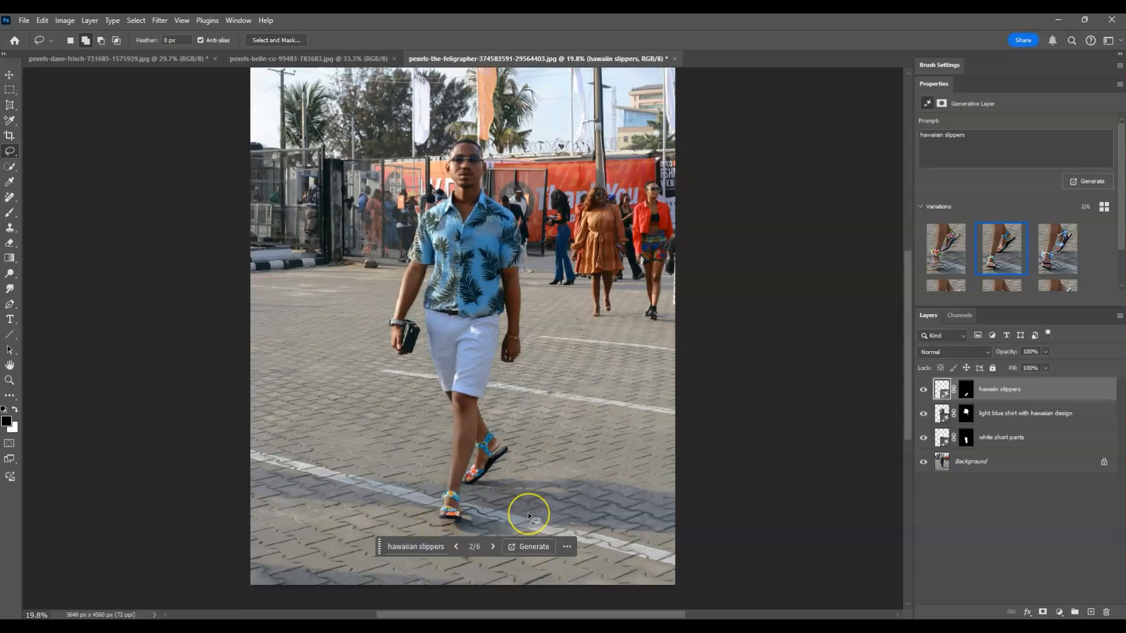
pyautogui.scroll(1, 534, 511)
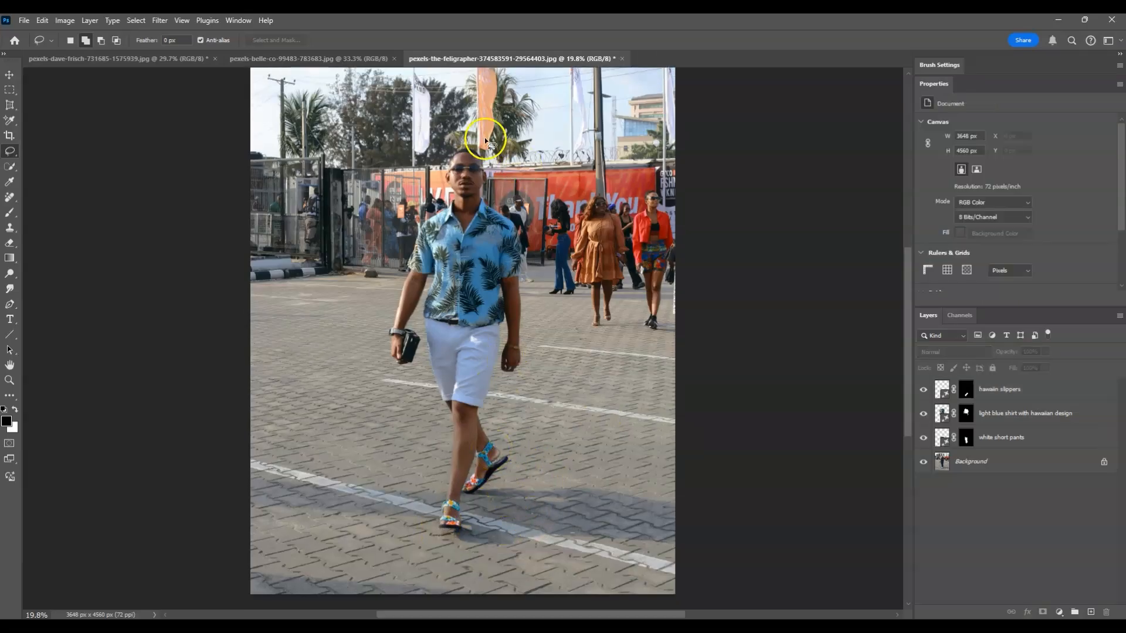
pyautogui.click(954, 463)
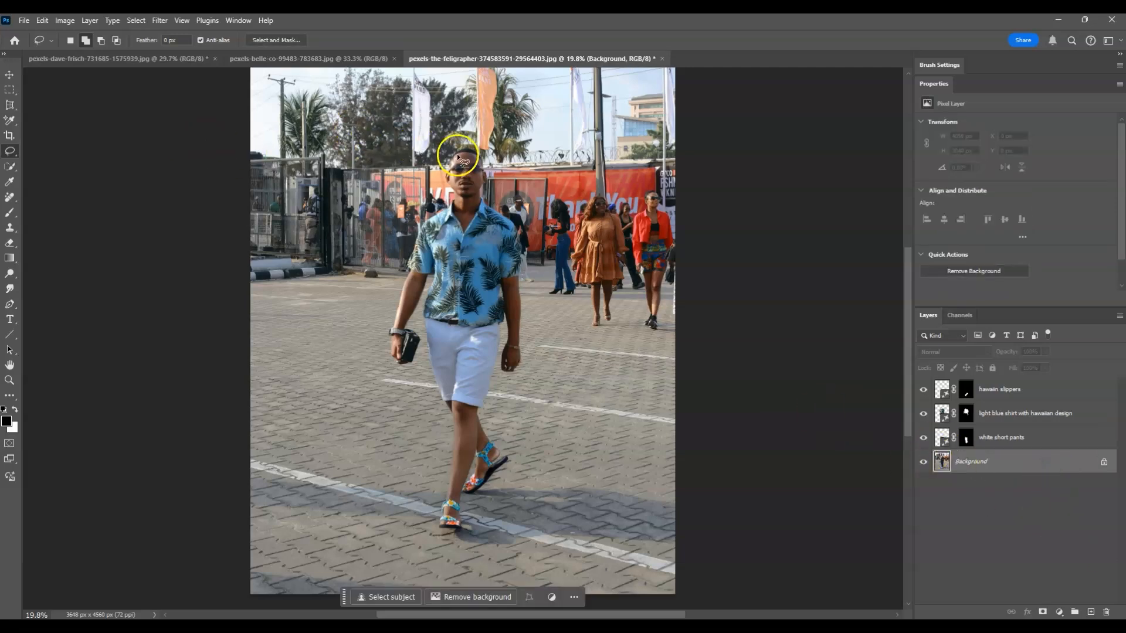
pyautogui.moveTo(442, 139); pyautogui.dragTo(441, 141)
pyautogui.moveTo(506, 173)
pyautogui.mouseDown()
pyautogui.moveTo(409, 157)
pyautogui.moveTo(445, 138)
pyautogui.mouseUp()
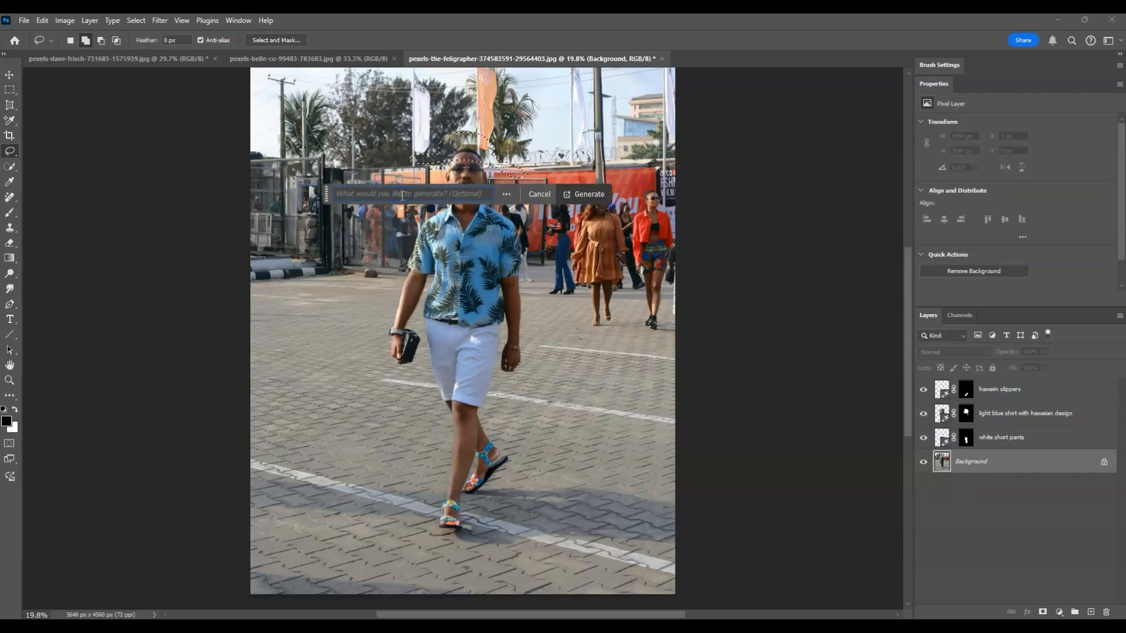
# - Generate a 'hawaiian white hat' in the selection and keep variation 3 of 3
pyautogui.write('hawai')
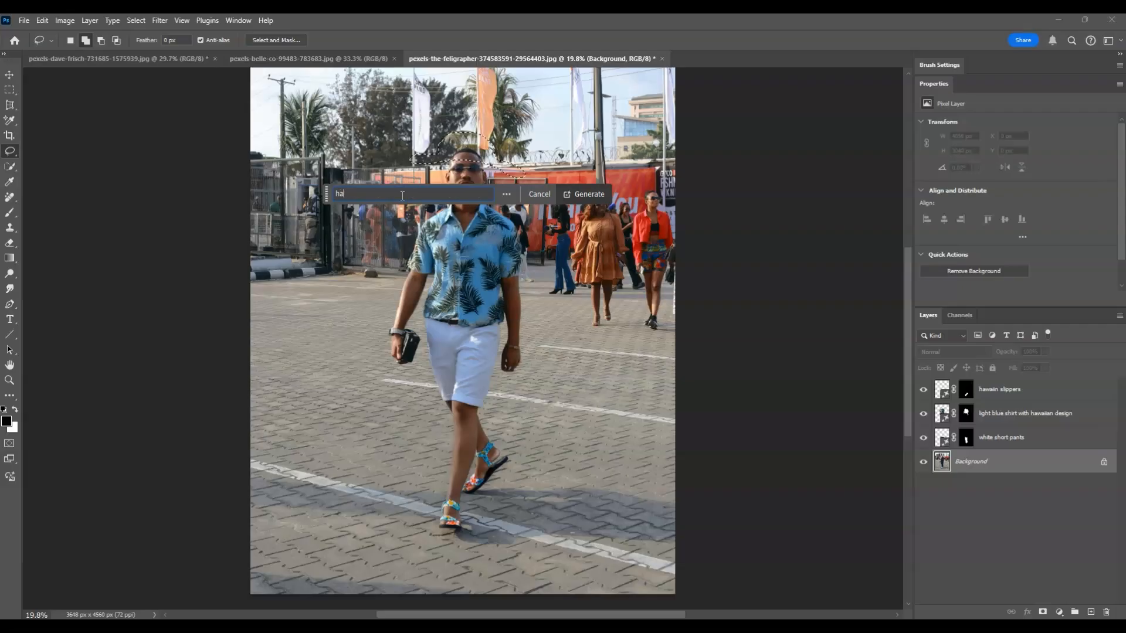
pyautogui.write('ian white hat')
pyautogui.click(615, 211)
pyautogui.click(597, 195)
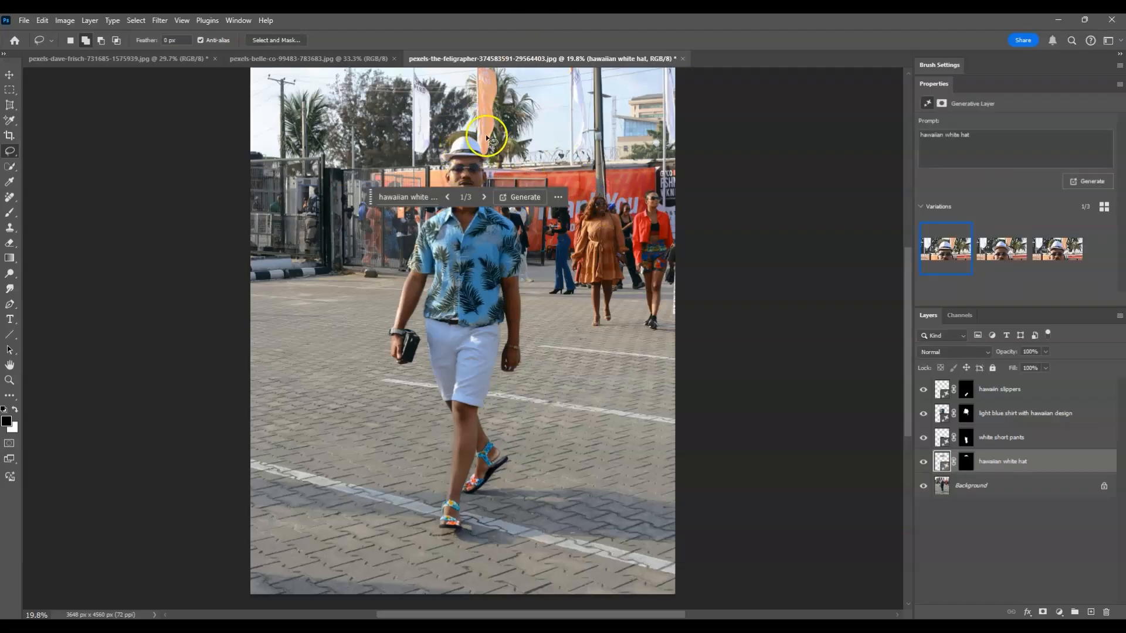
pyautogui.click(485, 196)
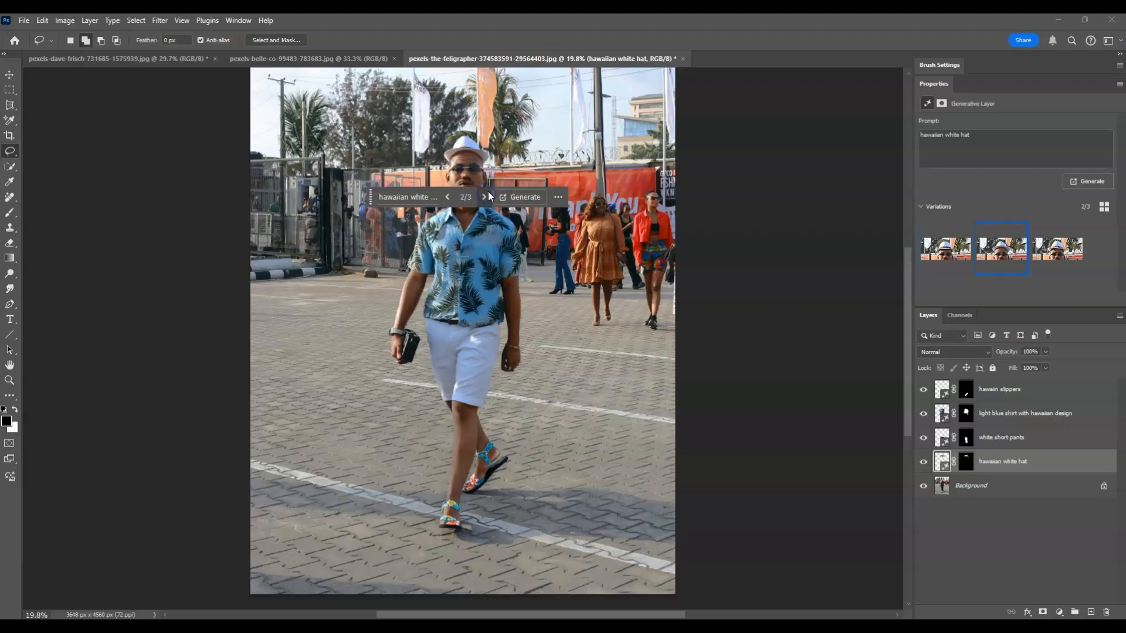
pyautogui.click(487, 197)
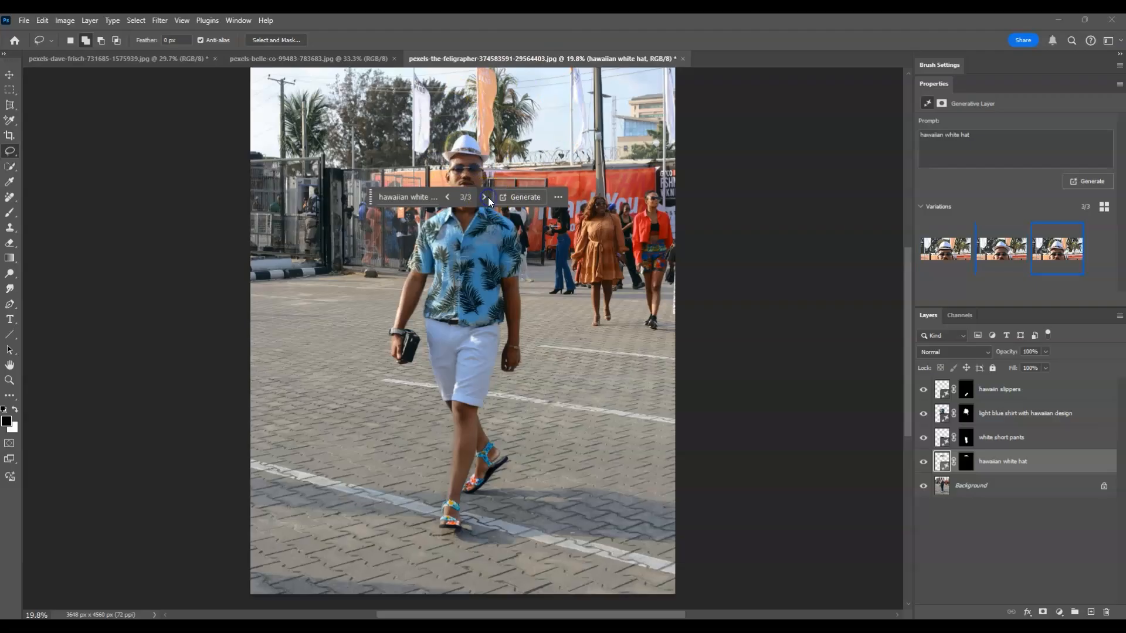
pyautogui.click(482, 176)
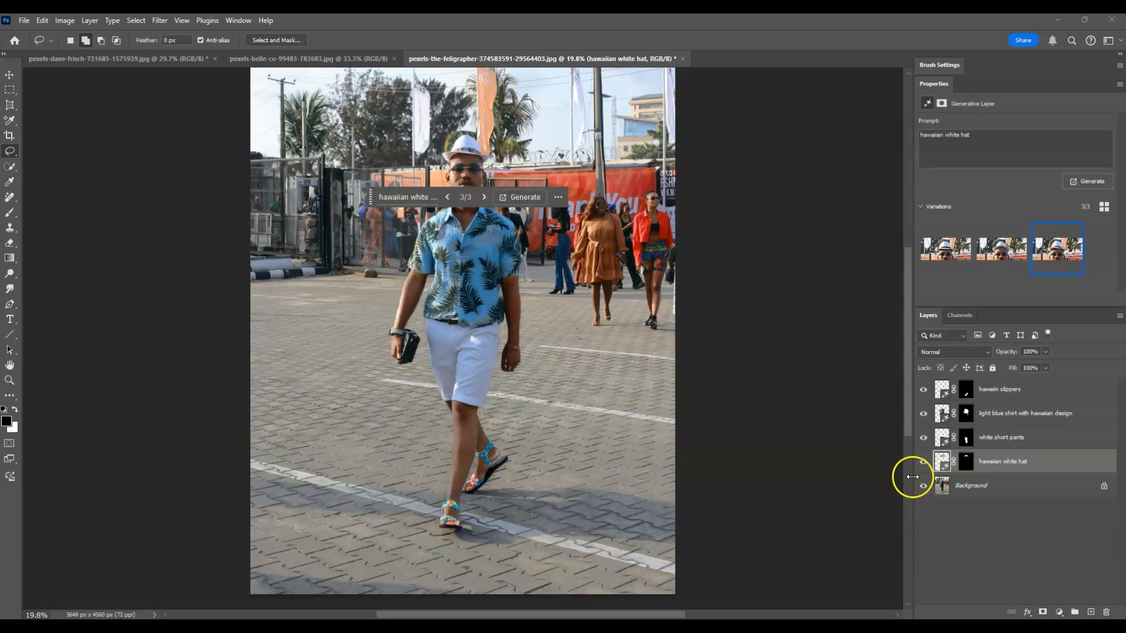
pyautogui.click(997, 544)
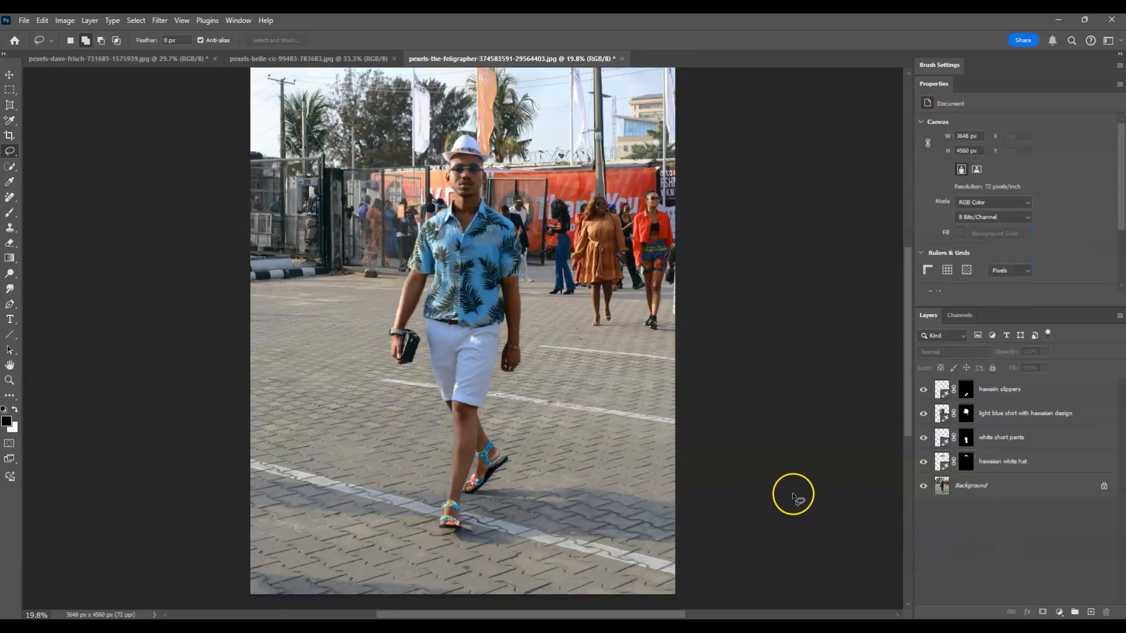
# - Select the Background layer and hide the top Background copy so the restyled outfit shows
pyautogui.click(992, 492)
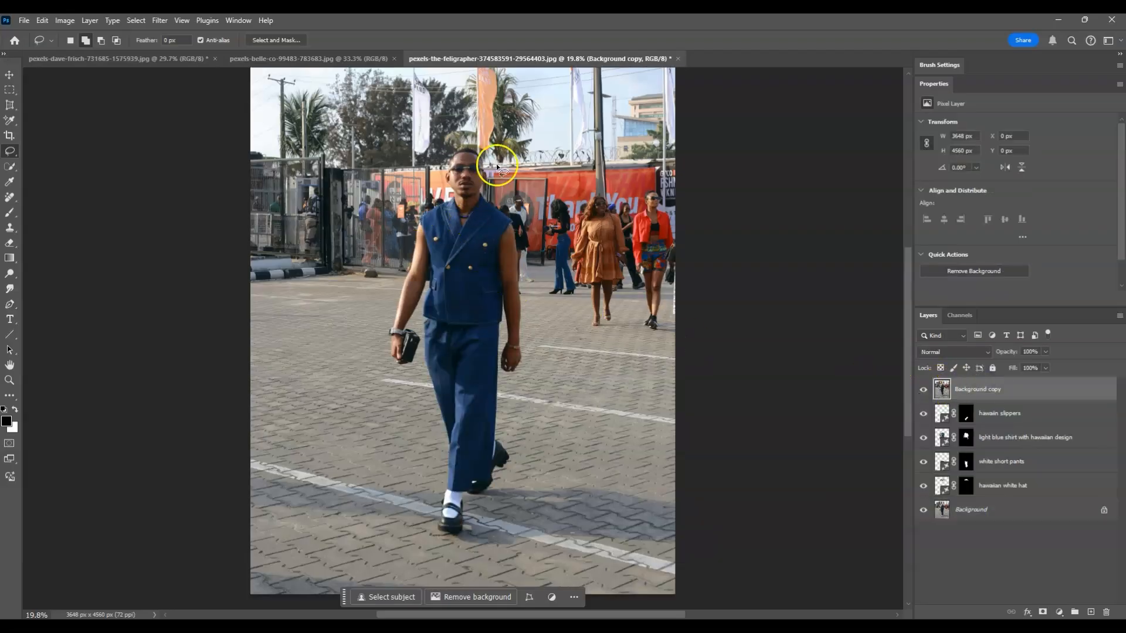
pyautogui.click(923, 390)
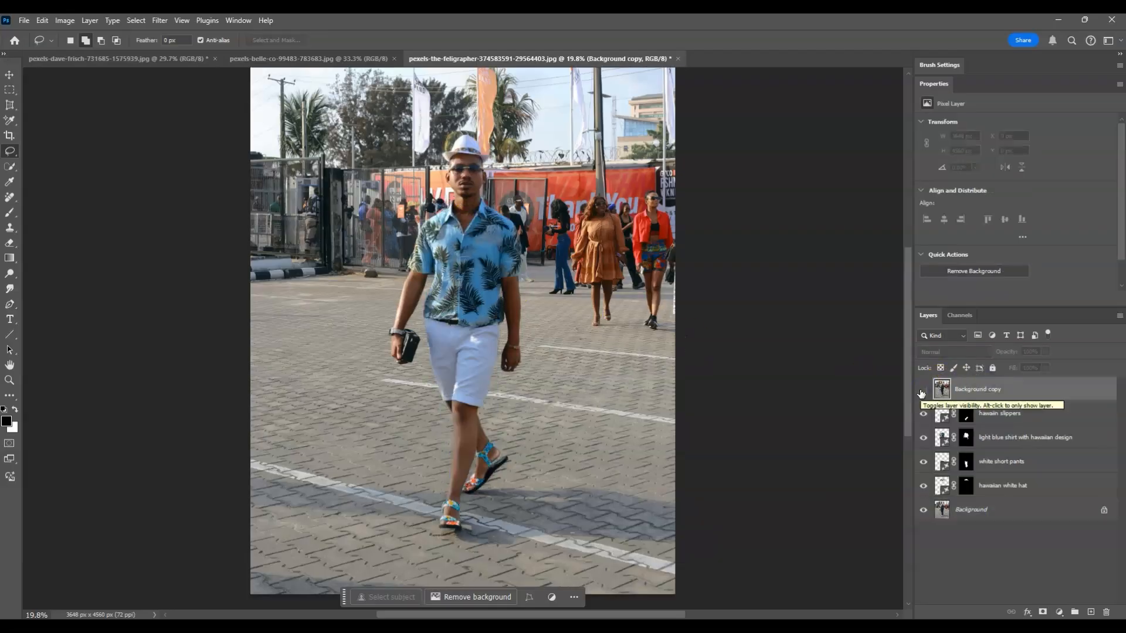